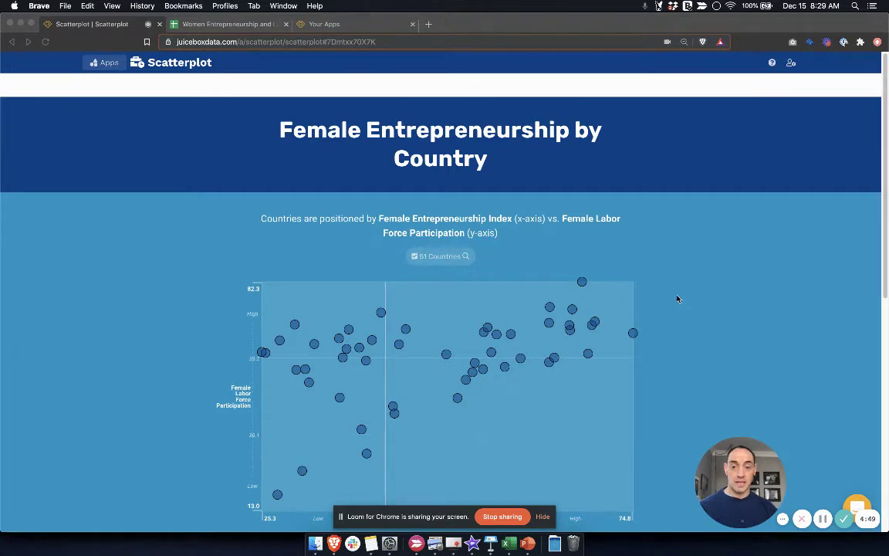
# Brush the scatterplot's upper-right corner to select 12 countries, including Finland and Germany
pyautogui.scroll(-1, 679, 305)
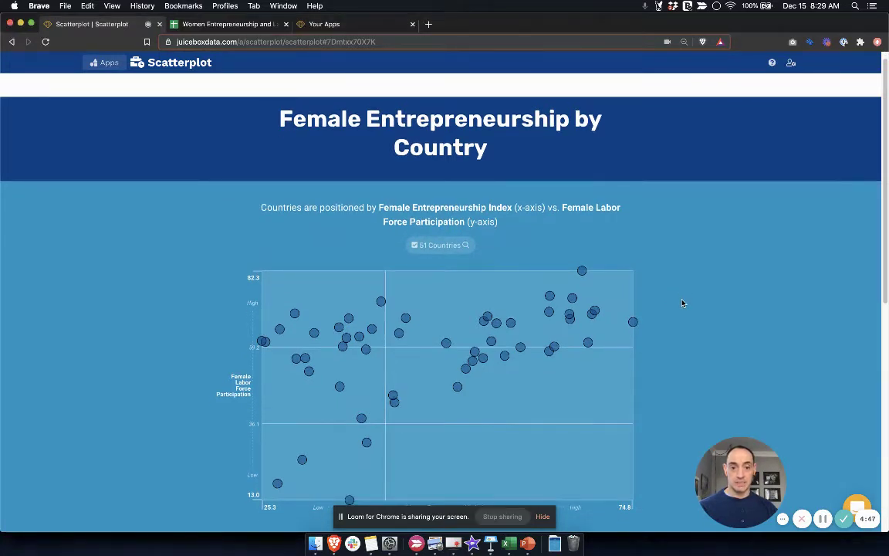
pyautogui.scroll(-1, 687, 300)
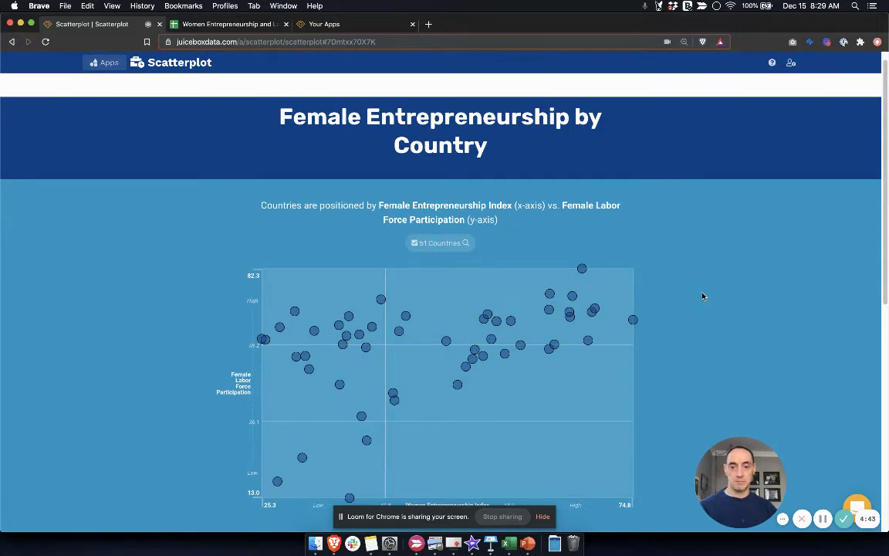
pyautogui.scroll(-1, 703, 295)
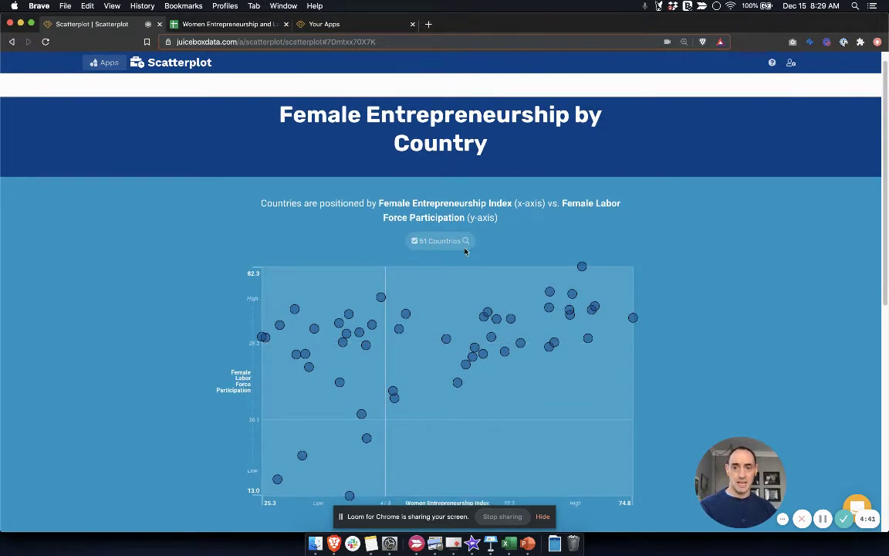
pyautogui.moveTo(571, 257); pyautogui.dragTo(591, 286)
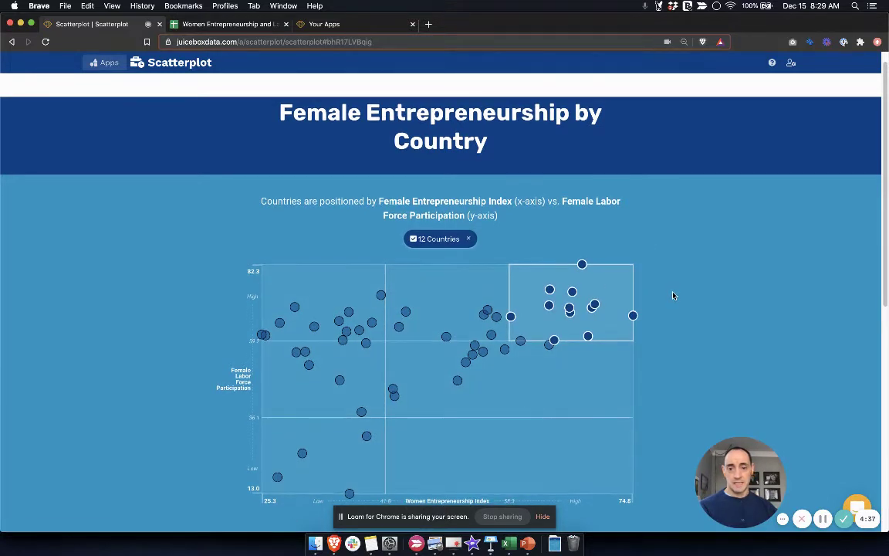
pyautogui.scroll(-1, 673, 294)
pyautogui.scroll(-2, 673, 294)
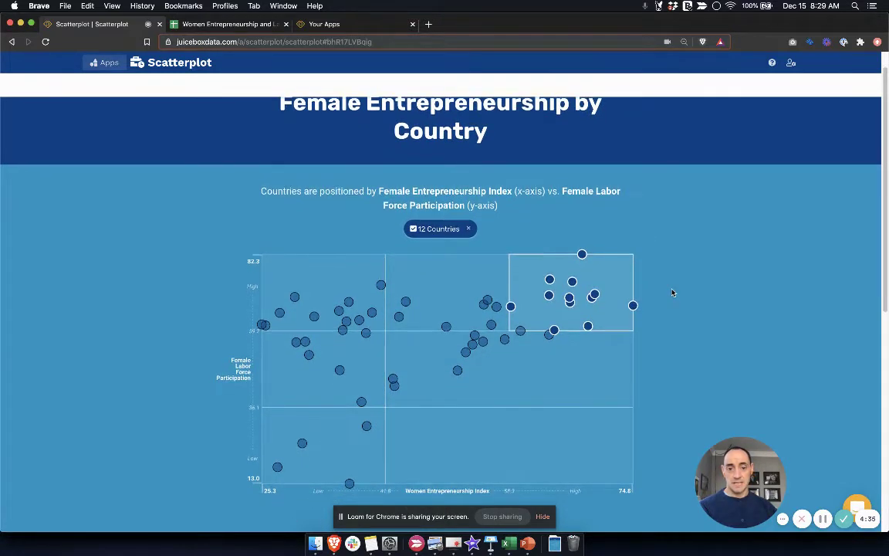
pyautogui.scroll(-1, 673, 292)
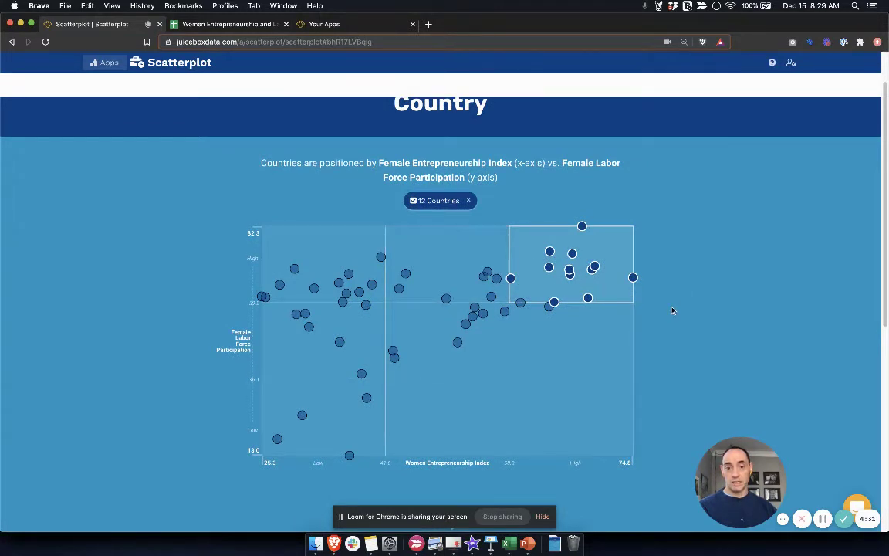
pyautogui.scroll(-1, 671, 309)
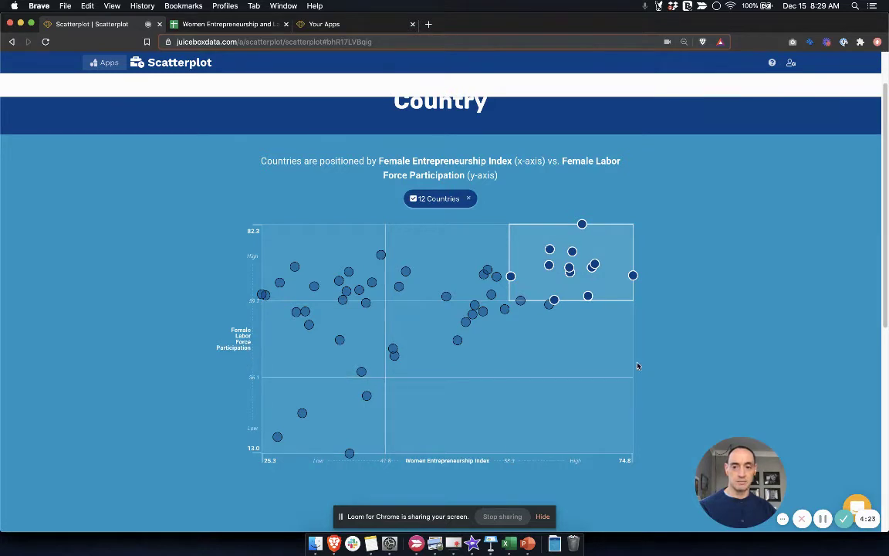
pyautogui.scroll(-1, 672, 350)
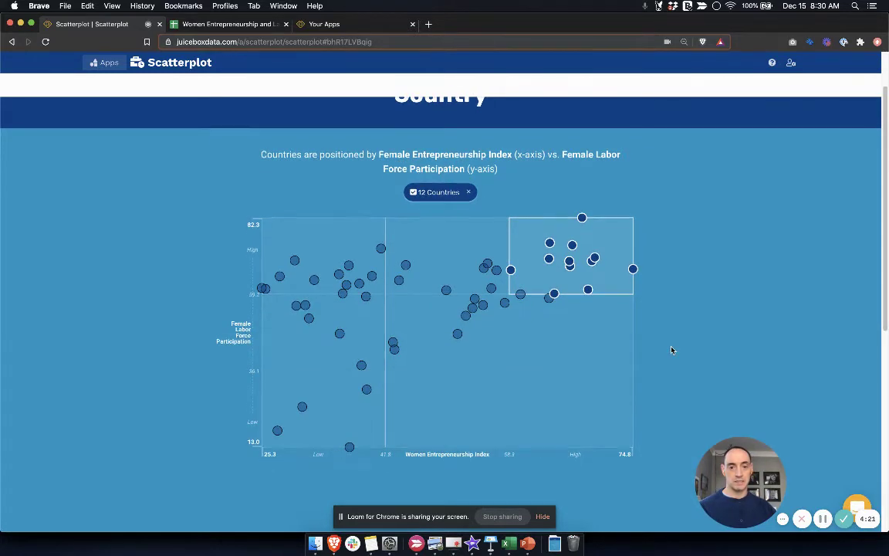
# Swap the 12-country filter for Austria, Estonia, Latvia and Lithuania, and check them in the table
pyautogui.click(471, 191)
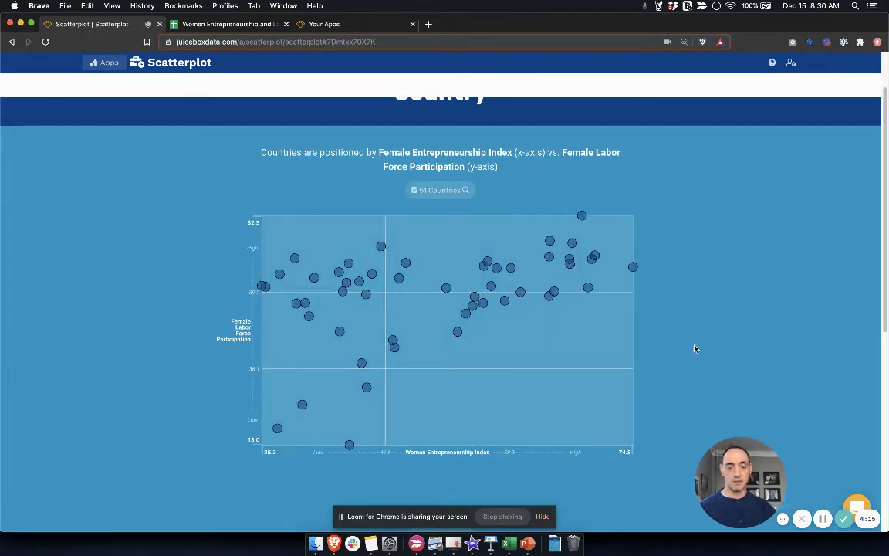
pyautogui.scroll(-1, 694, 348)
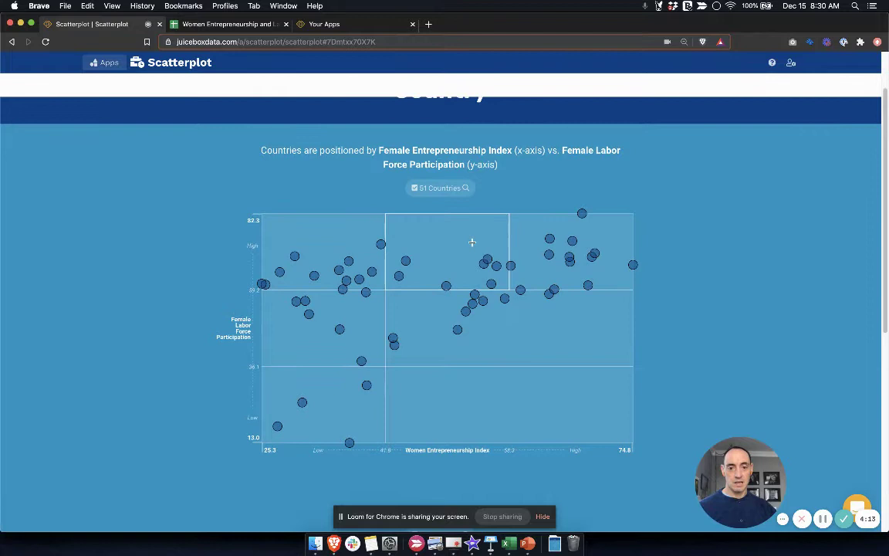
pyautogui.moveTo(469, 241); pyautogui.dragTo(517, 275)
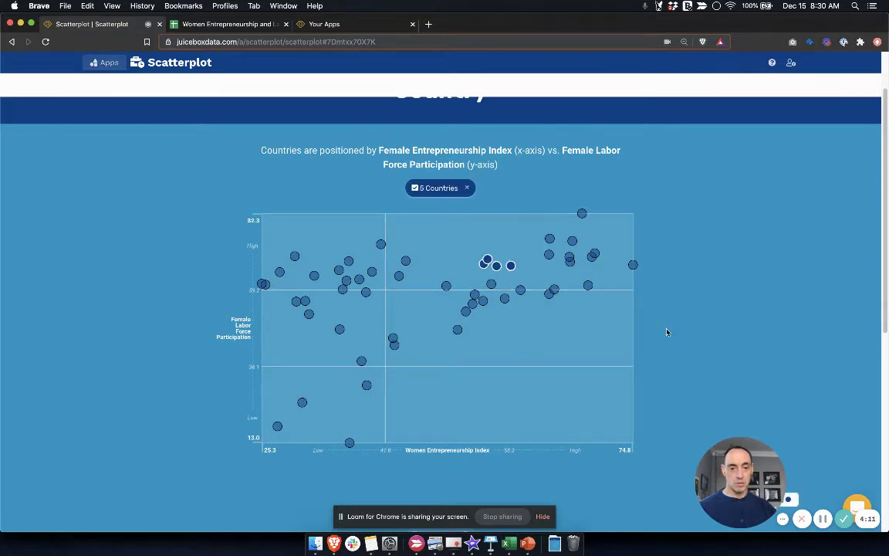
pyautogui.scroll(-3, 667, 331)
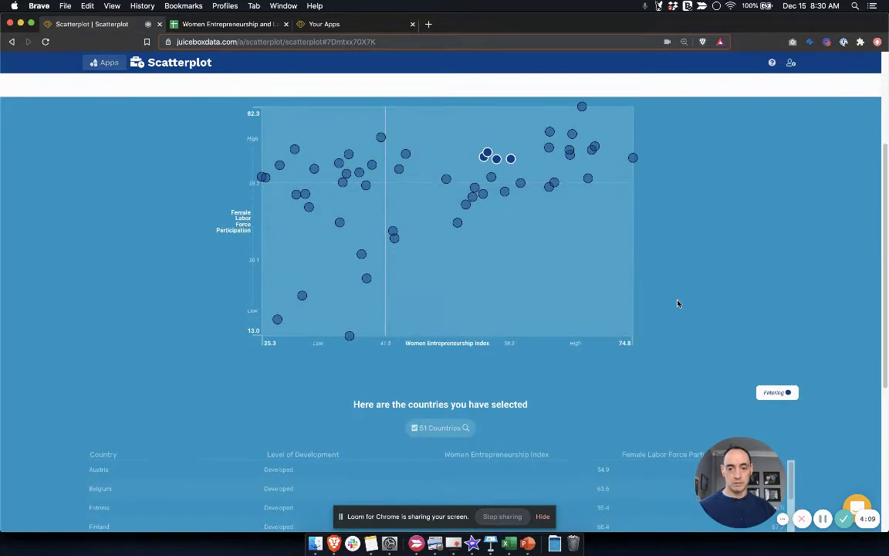
pyautogui.scroll(-1, 687, 301)
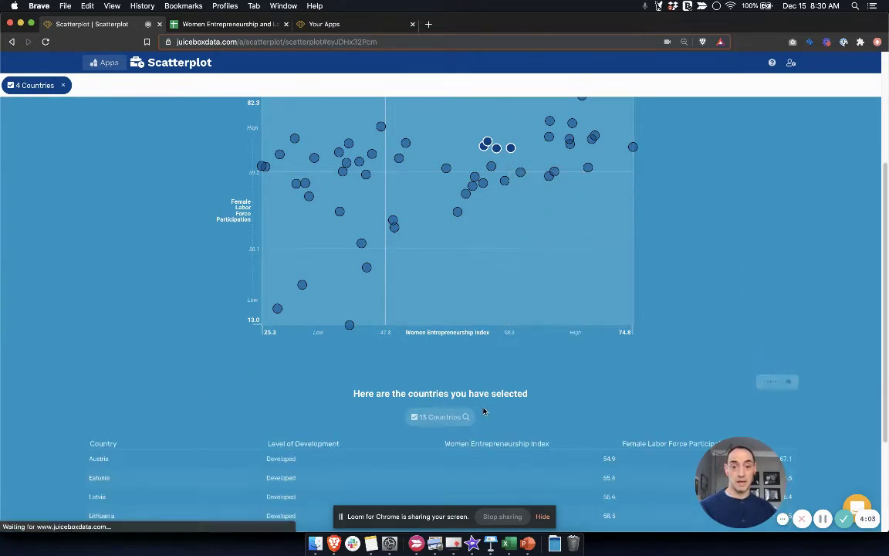
pyautogui.scroll(-2, 580, 382)
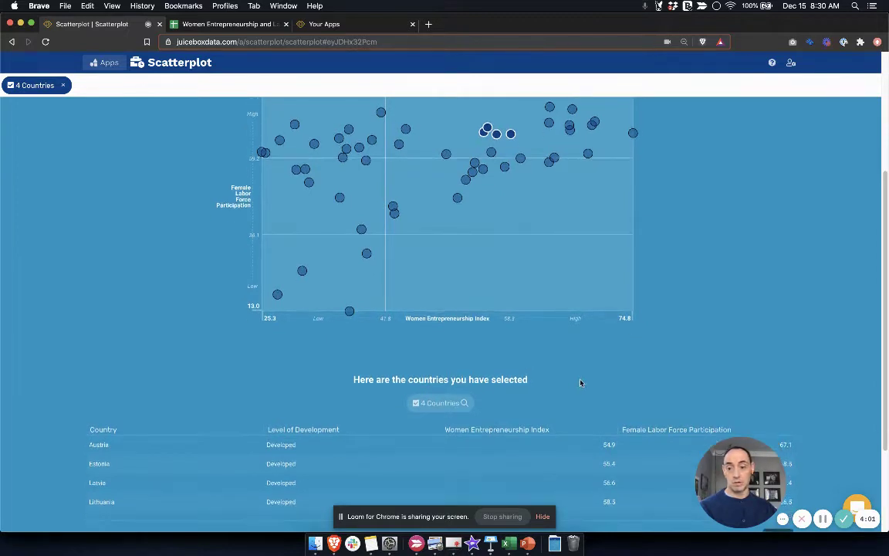
pyautogui.scroll(3, 581, 382)
pyautogui.scroll(3, 668, 324)
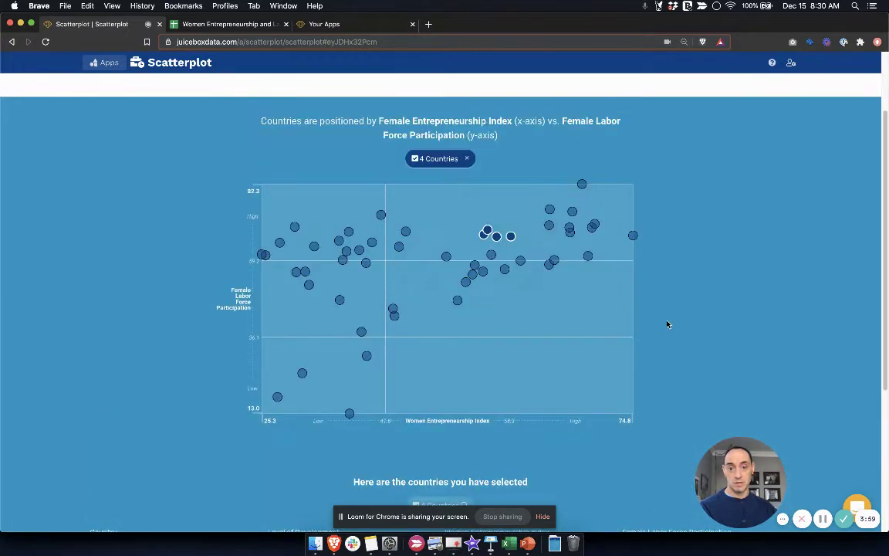
pyautogui.scroll(3, 668, 324)
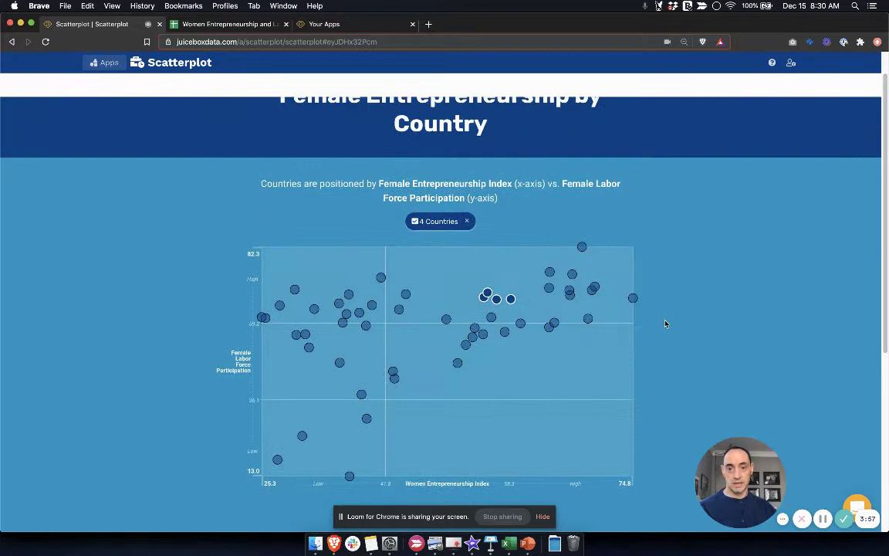
# Review the Women Entrepreneurship and Labor Force spreadsheet, then go to the Juicebox apps list
pyautogui.click(264, 28)
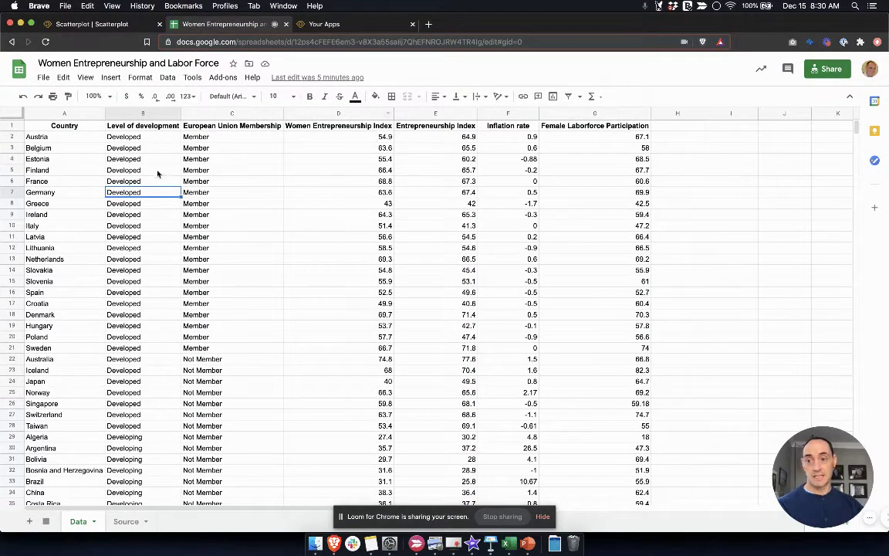
pyautogui.click(333, 23)
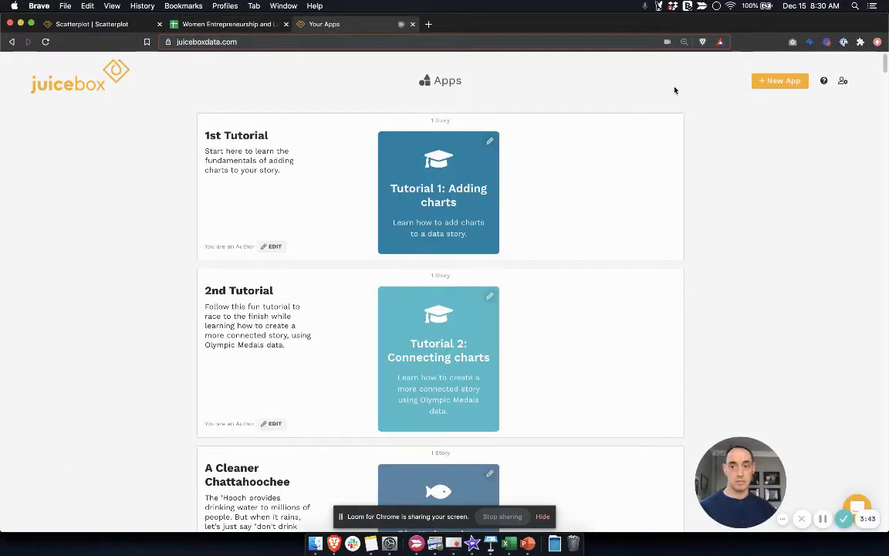
# Start a new app titled 'Women in Business', leaving the description blank
pyautogui.click(780, 81)
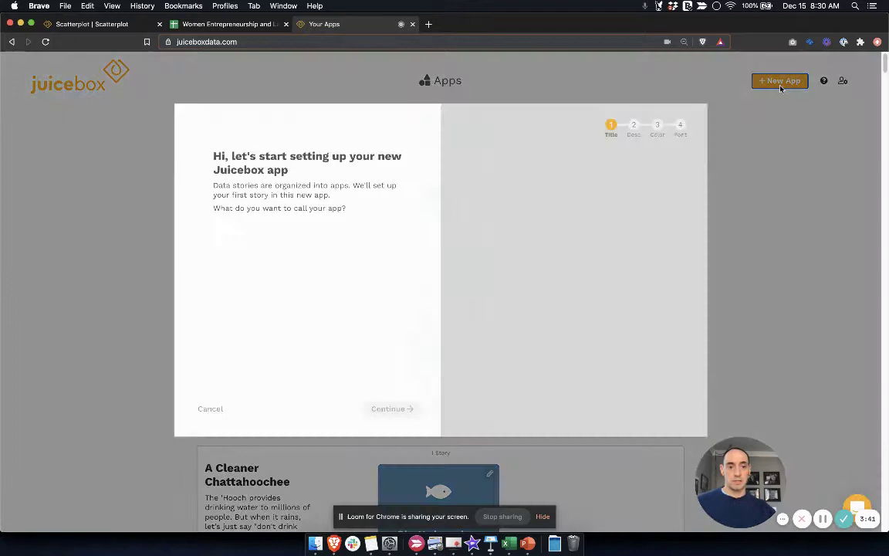
pyautogui.click(312, 270)
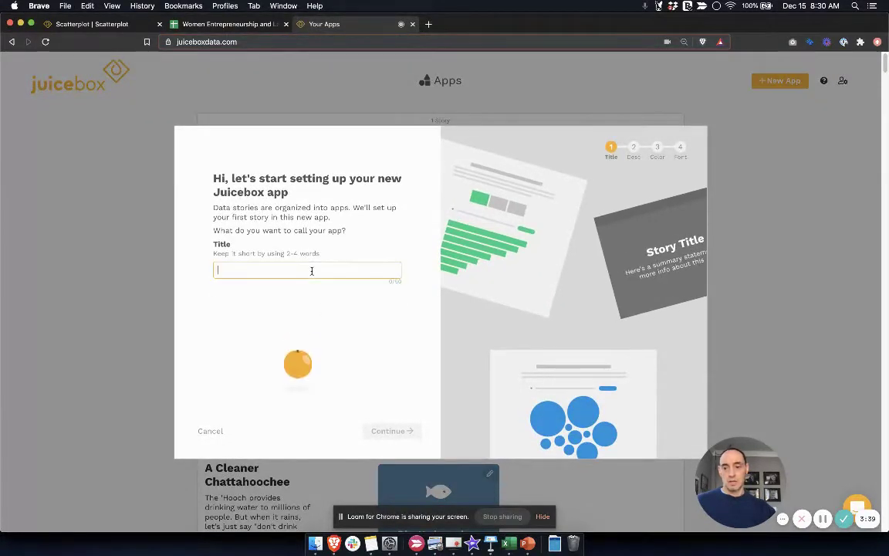
pyautogui.write('Women')
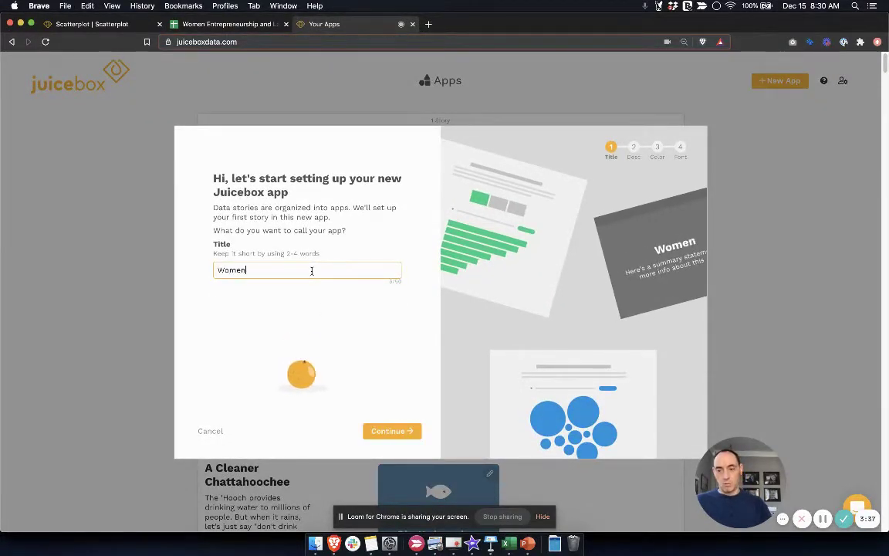
pyautogui.write(' in Business')
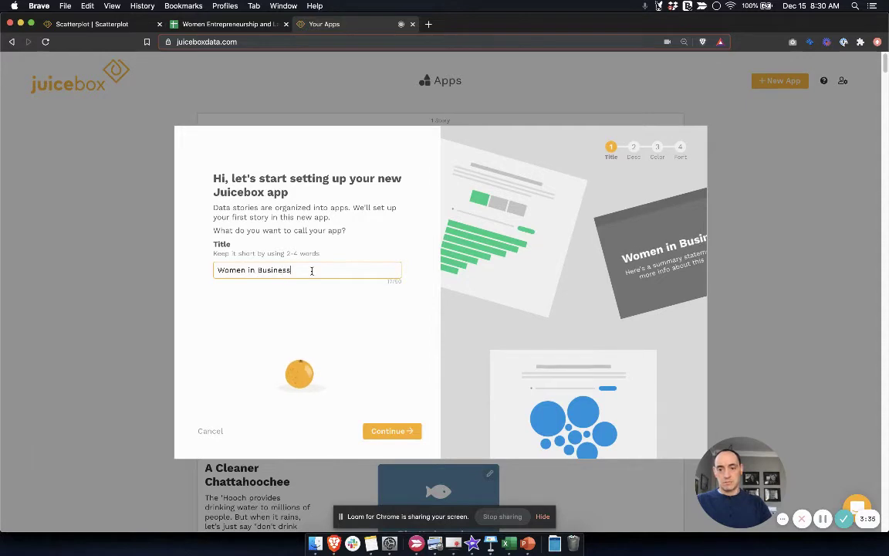
pyautogui.click(389, 431)
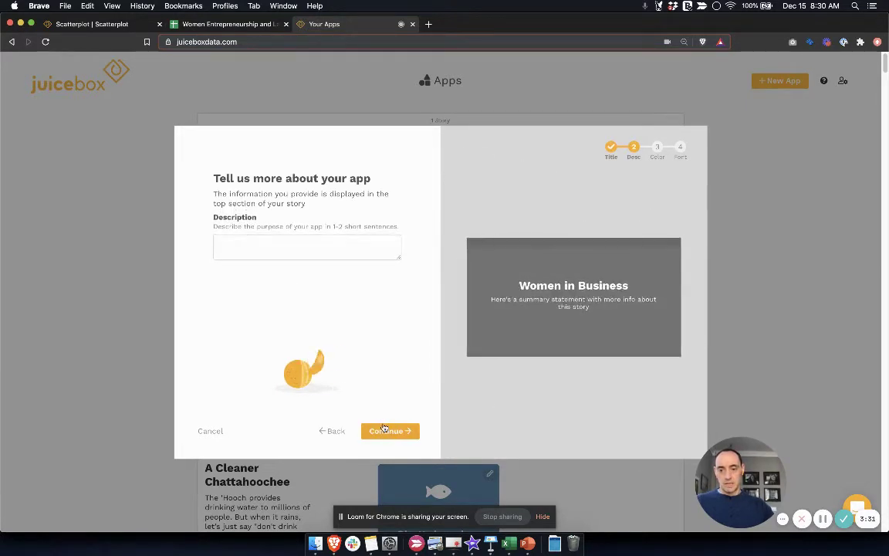
pyautogui.click(390, 430)
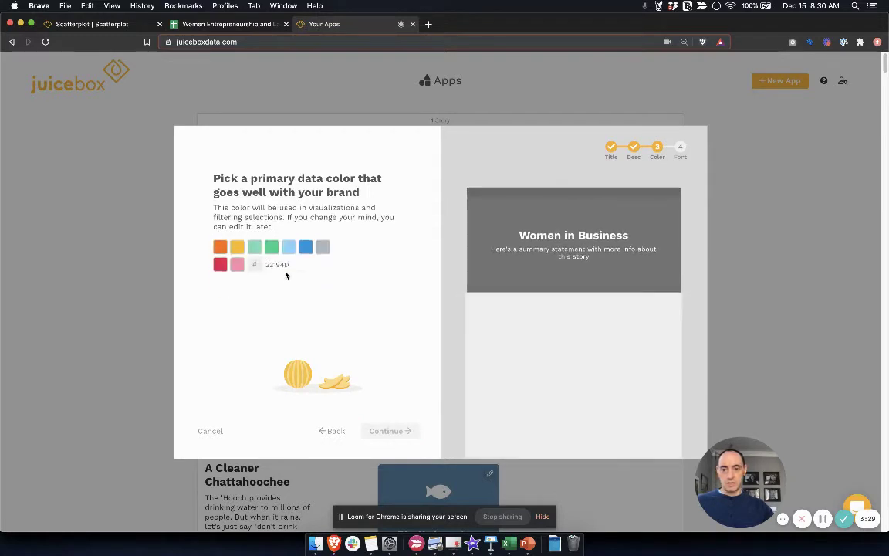
# Set the app's primary data colour to 023E8A
pyautogui.doubleClick(280, 267)
pyautogui.write('023E8A')
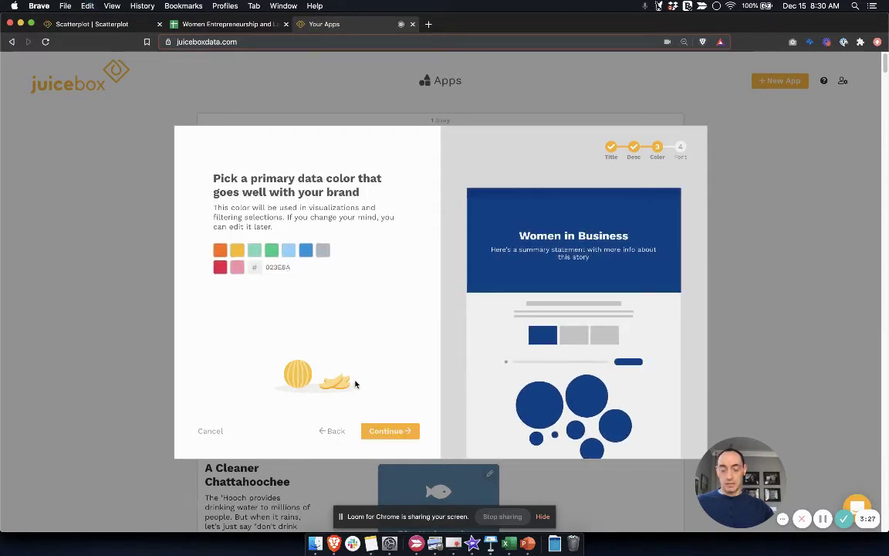
pyautogui.click(386, 430)
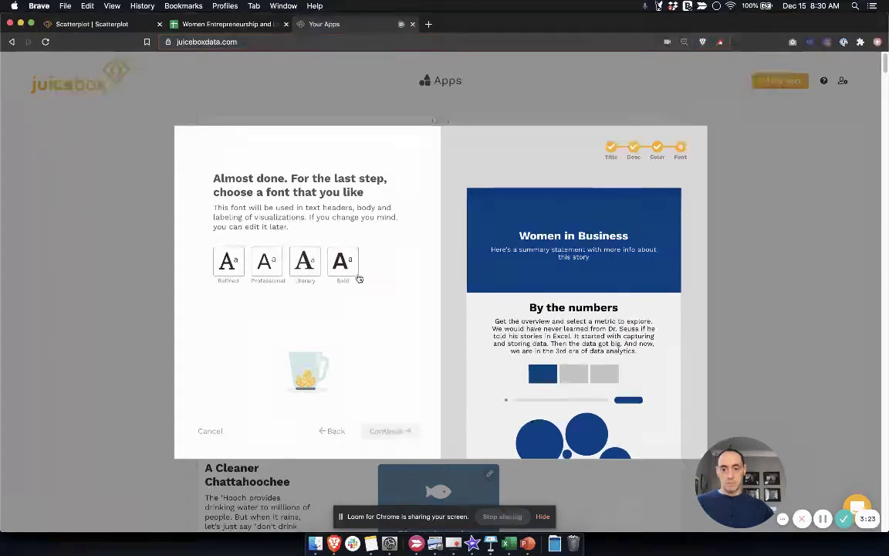
# Choose the Bold font, create the app and dismiss the confirmation message
pyautogui.click(349, 270)
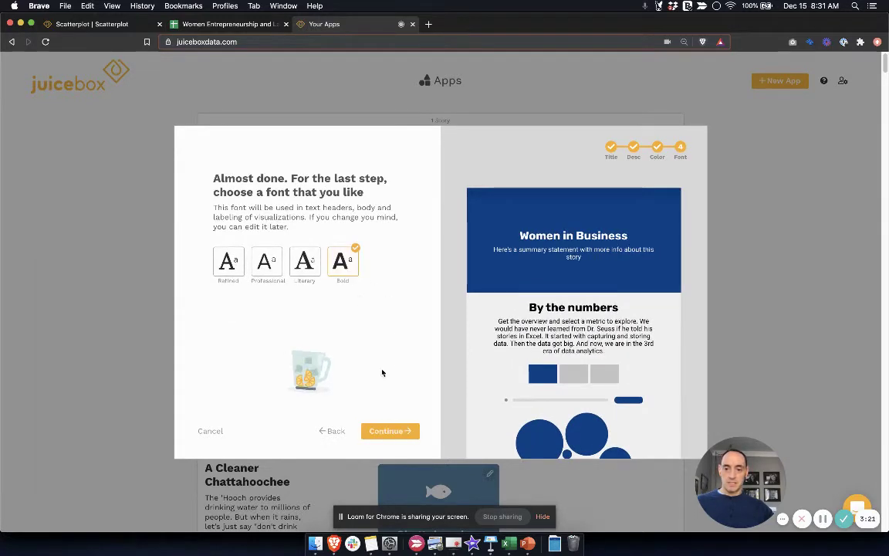
pyautogui.click(390, 430)
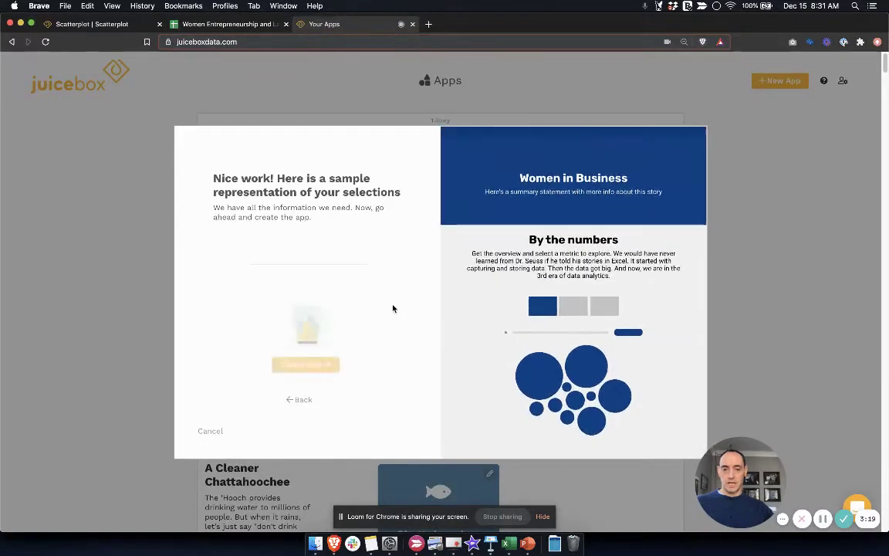
pyautogui.click(315, 340)
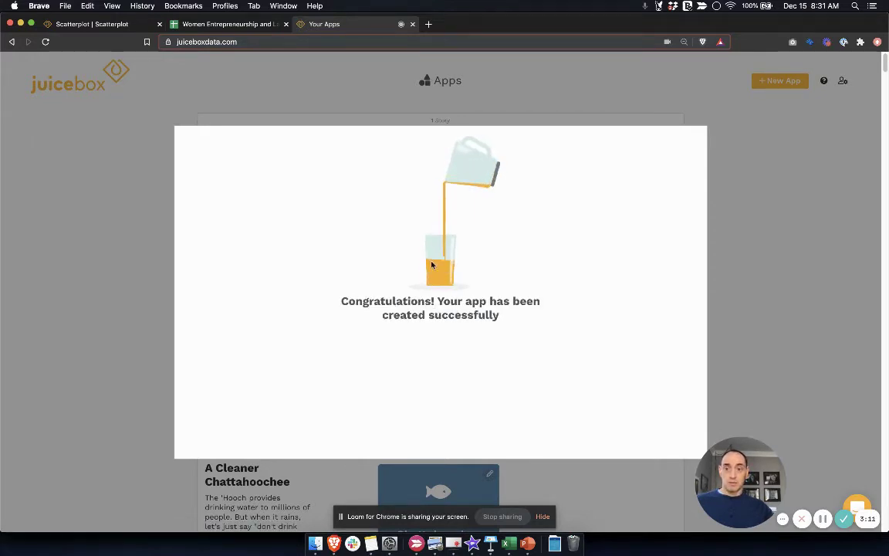
pyautogui.click(121, 255)
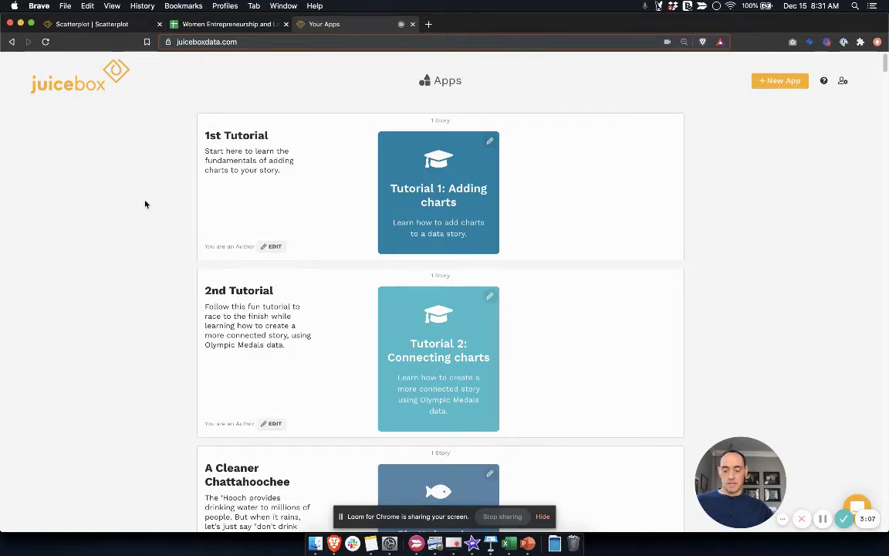
# Find the app with a 'women in' search, open it for editing and show its Data Sources
pyautogui.press('super+f')
pyautogui.write('women in')
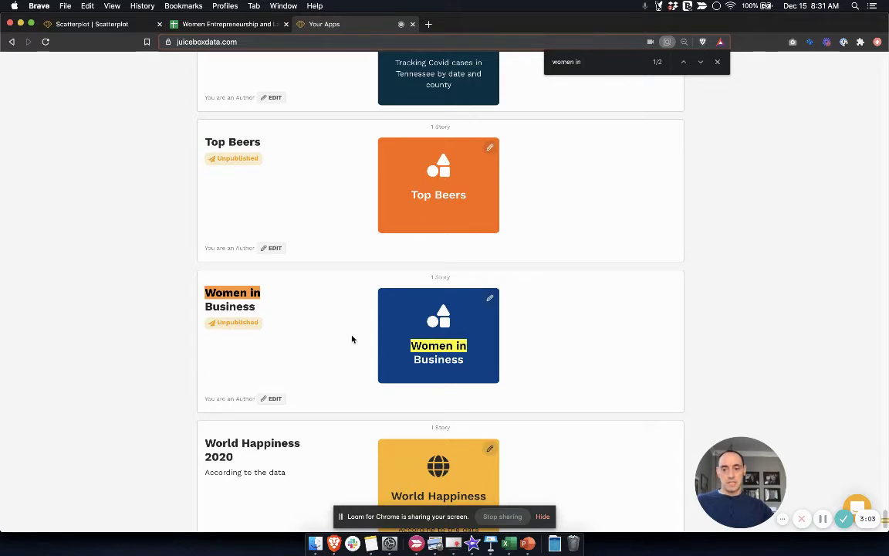
pyautogui.click(491, 297)
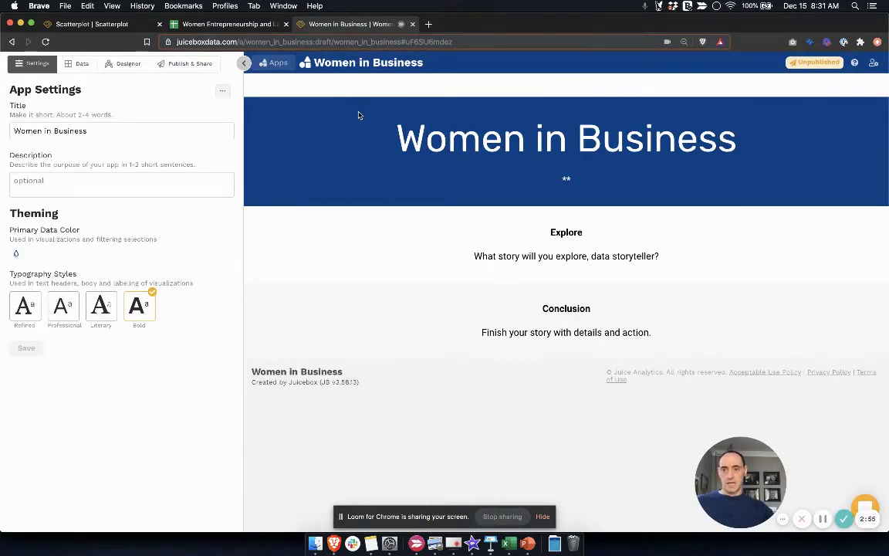
pyautogui.click(82, 67)
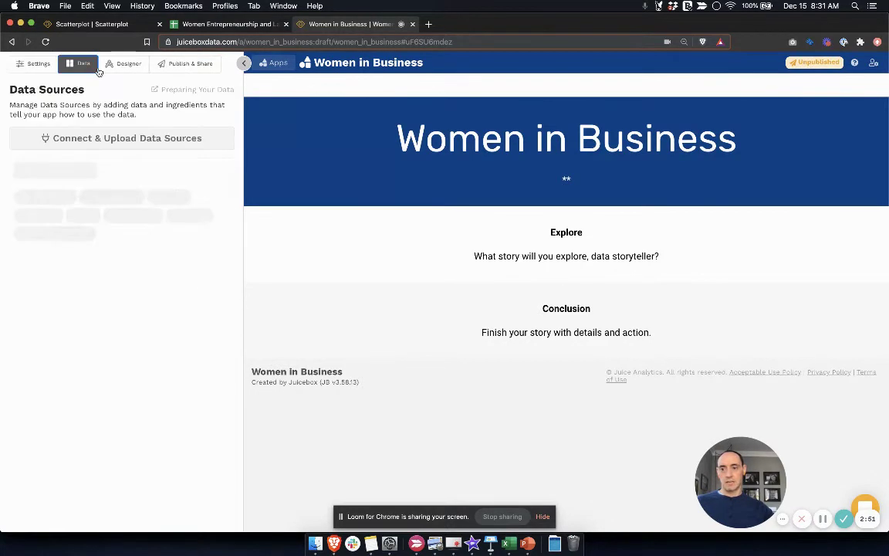
# Upload Women Entrepreneurship and Labor Force.csv from Downloads as the data source
pyautogui.click(127, 142)
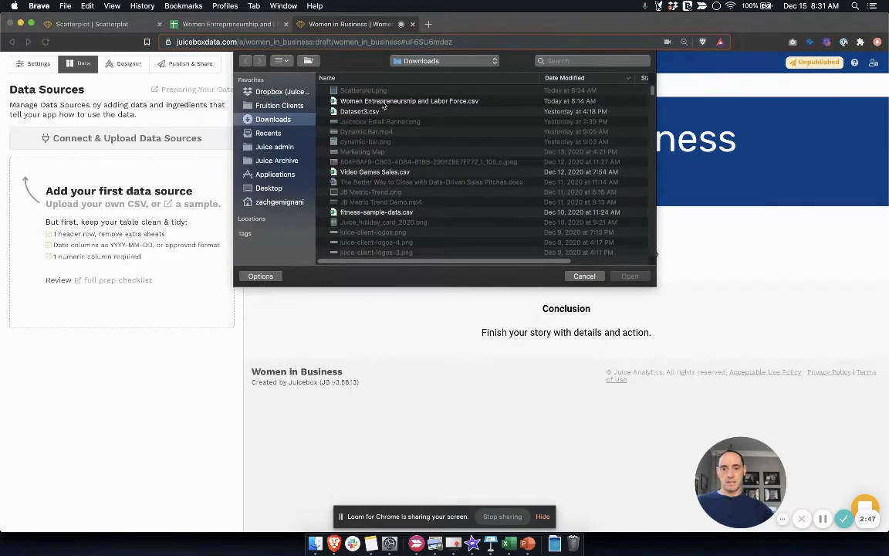
pyautogui.click(383, 102)
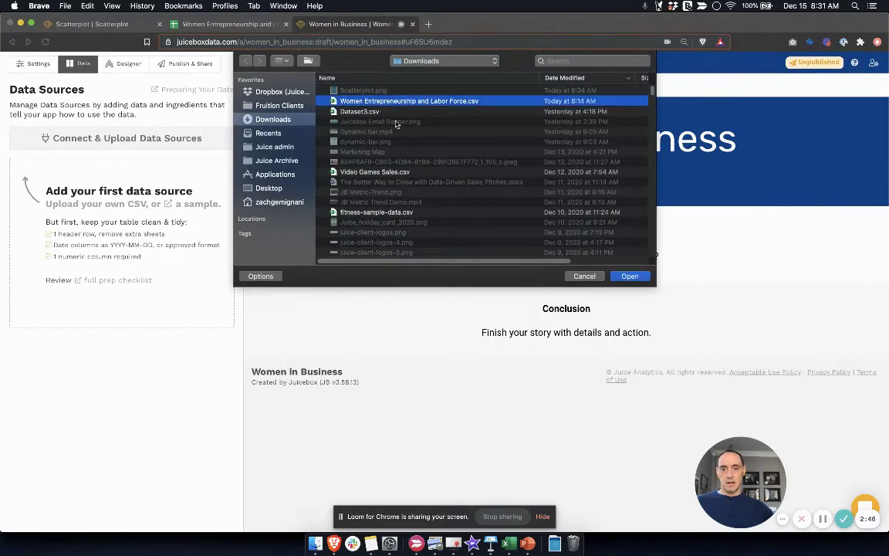
pyautogui.click(629, 276)
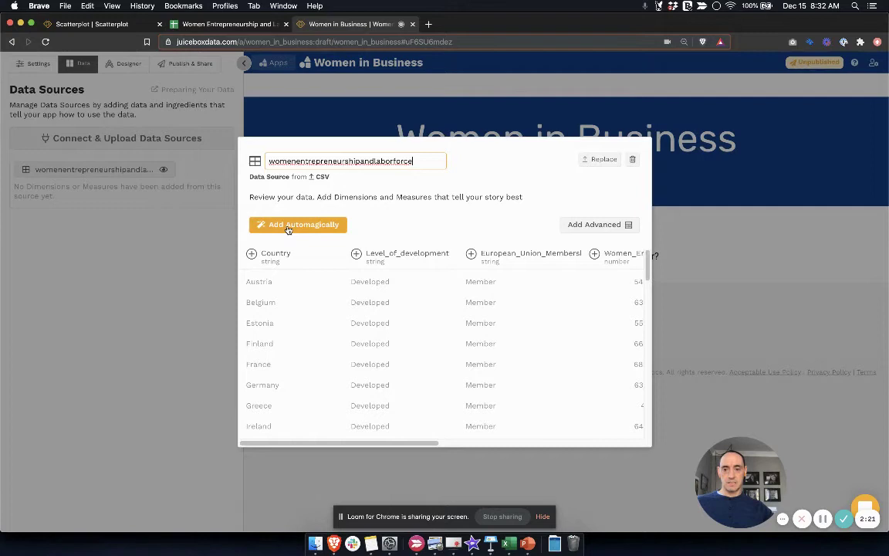
# Add all CSV columns automatically as 3 dimensions and 4 measures, then open the Designer
pyautogui.click(288, 226)
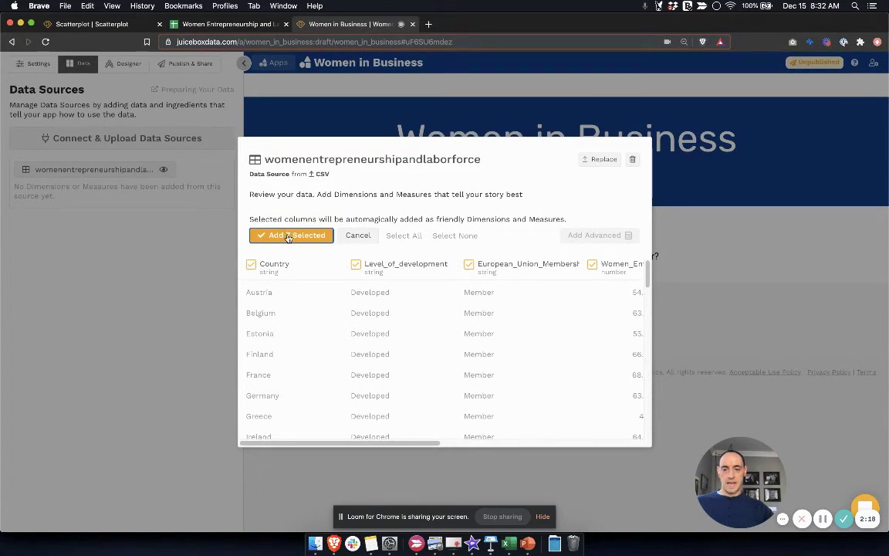
pyautogui.click(290, 236)
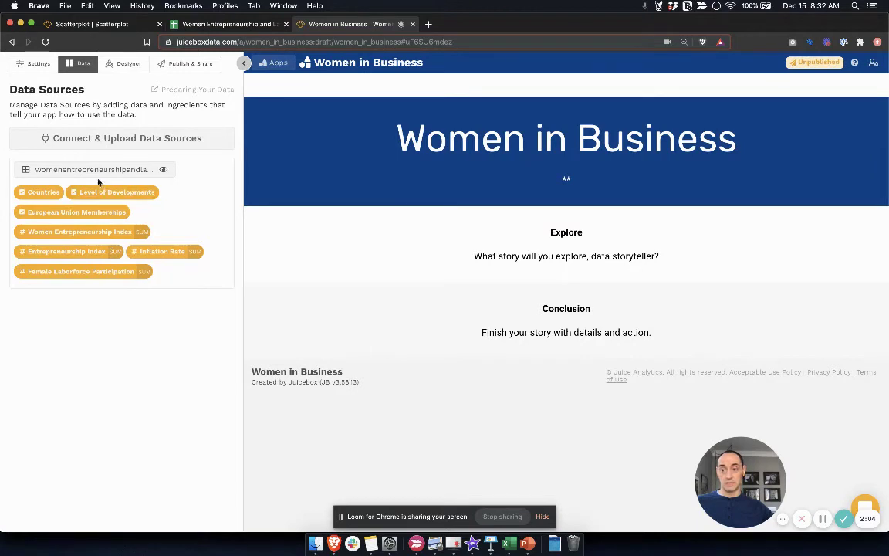
pyautogui.click(125, 68)
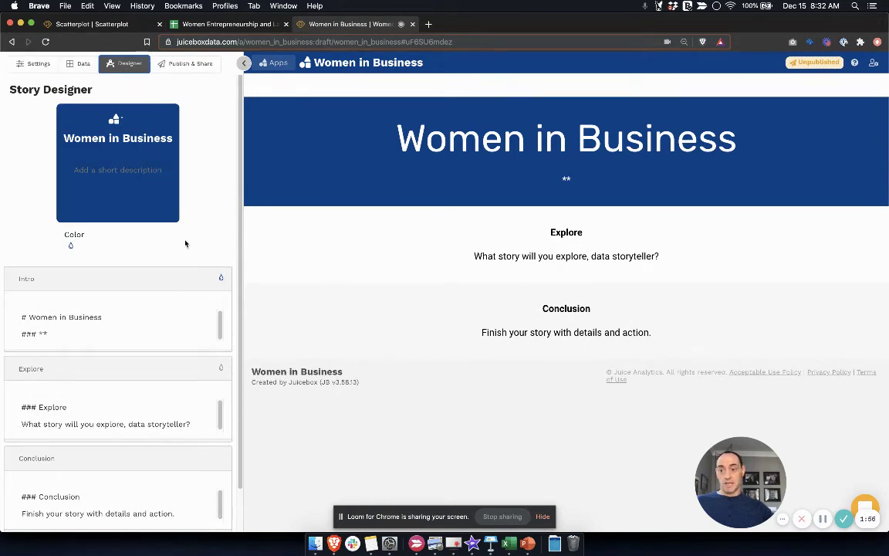
# Delete the '### **' line from the Intro text, keeping only '# Women in Business', and save
pyautogui.scroll(-2, 189, 239)
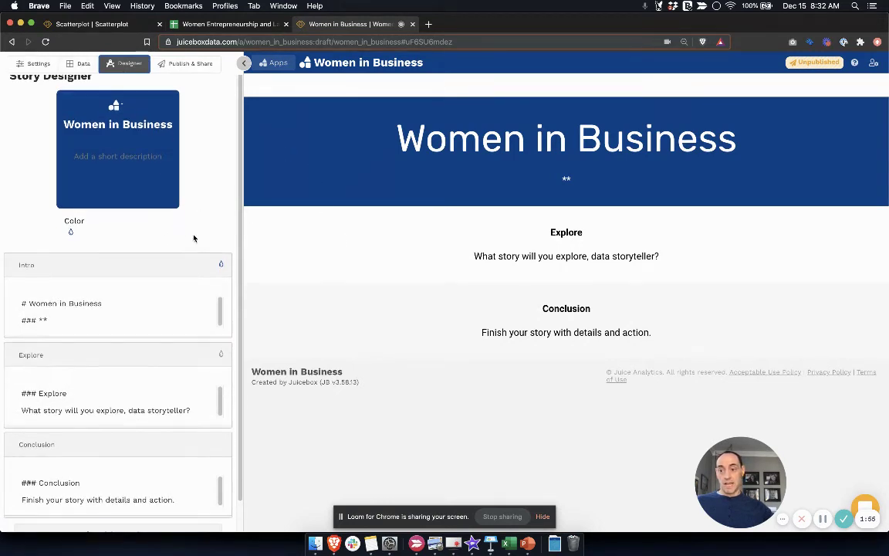
pyautogui.click(78, 307)
pyautogui.moveTo(66, 308); pyautogui.dragTo(20, 301)
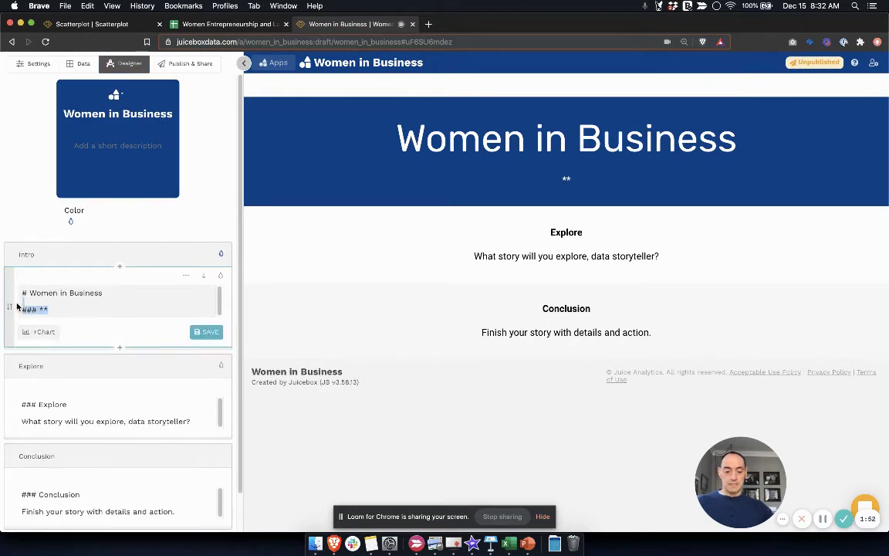
pyautogui.press('BackSpace')
pyautogui.click(207, 323)
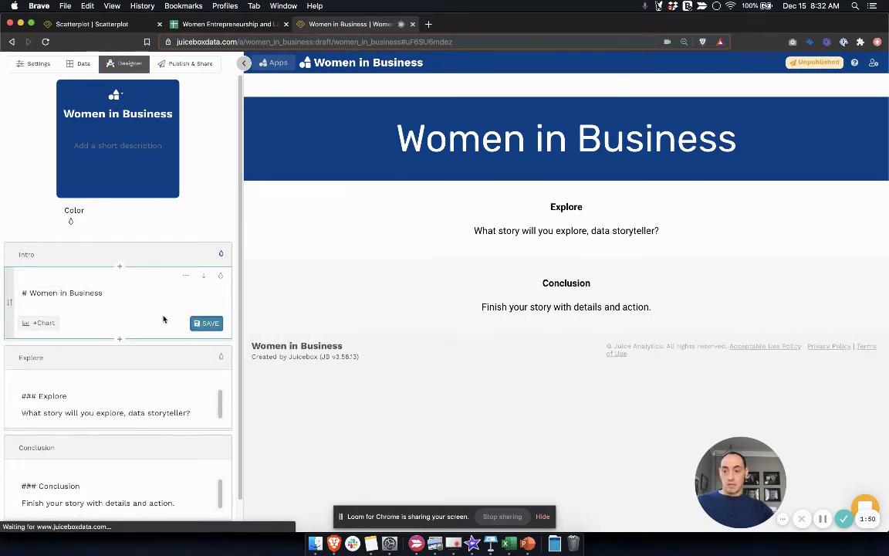
pyautogui.scroll(-3, 155, 343)
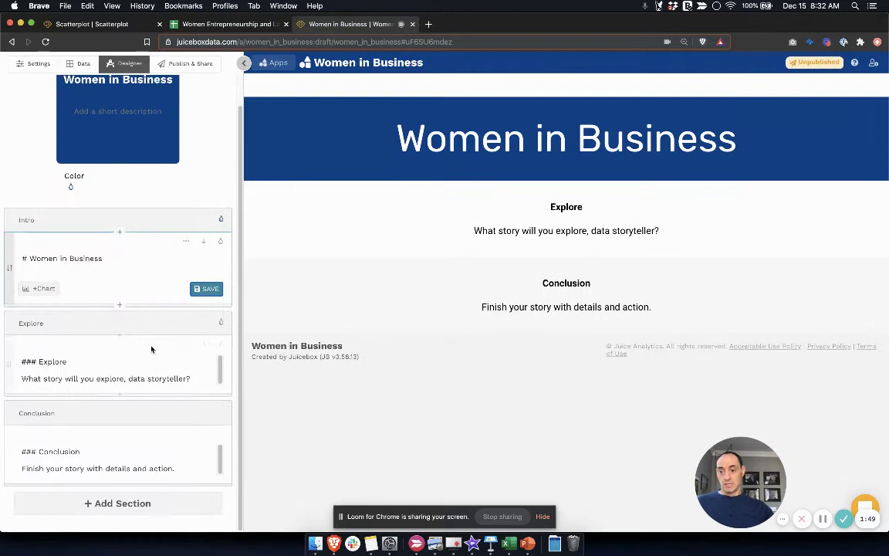
# Add a scatterplot to the Explore section with one bubble per country
pyautogui.click(113, 366)
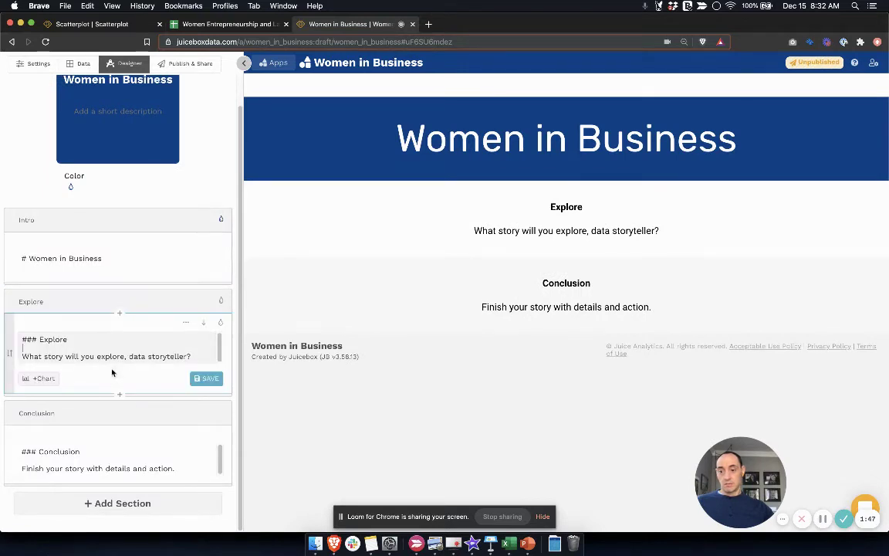
pyautogui.click(40, 378)
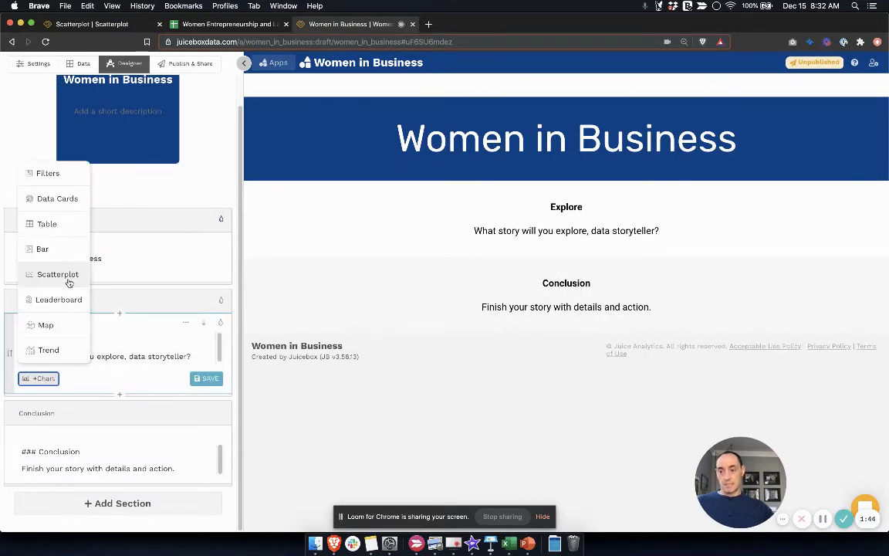
pyautogui.click(69, 279)
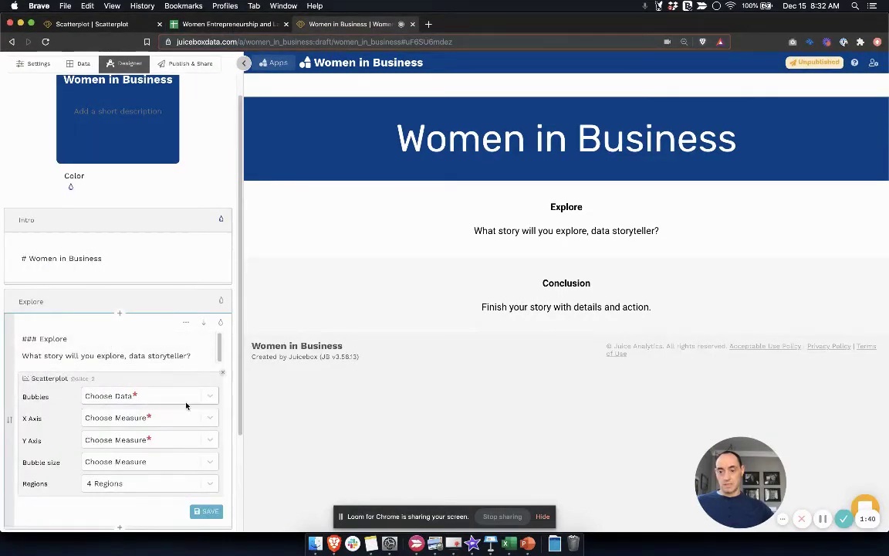
pyautogui.click(208, 397)
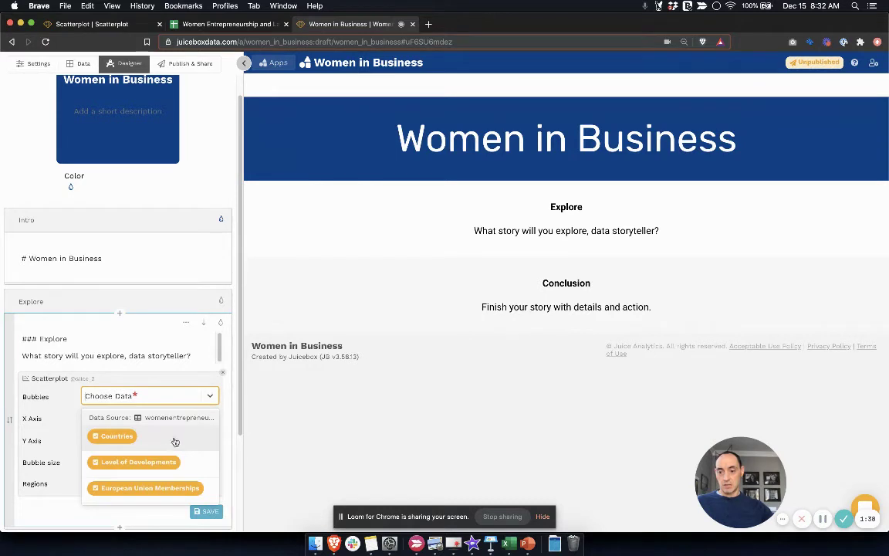
pyautogui.click(172, 442)
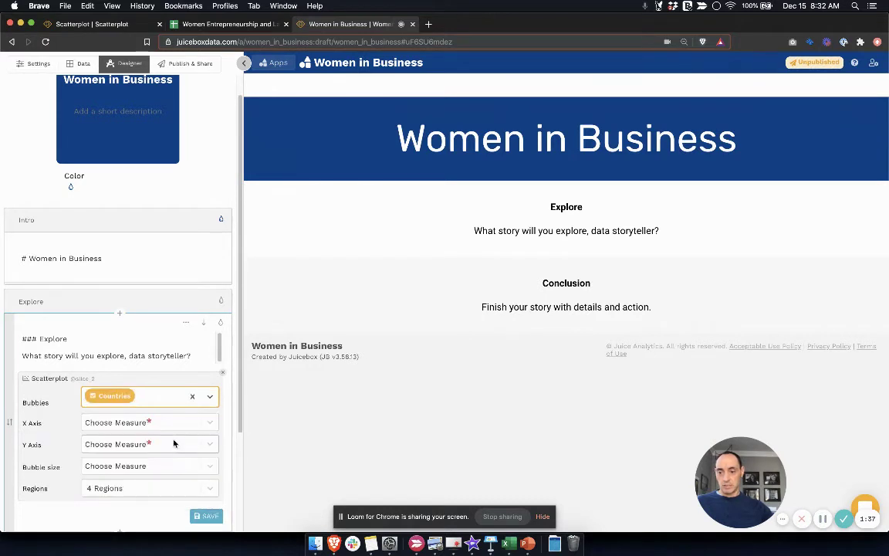
# Plot Female Laborforce Participation on the x axis and Women Entrepreneurship Index on the y axis
pyautogui.click(209, 423)
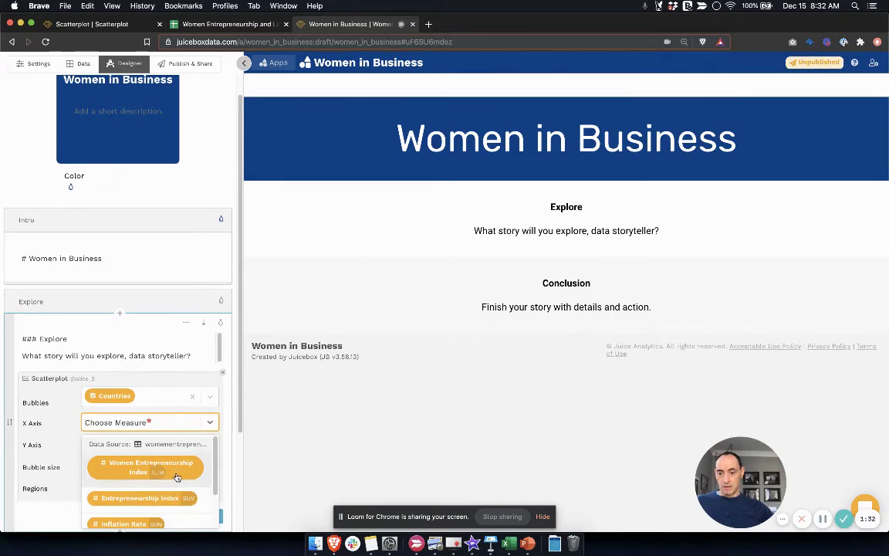
pyautogui.scroll(-3, 177, 477)
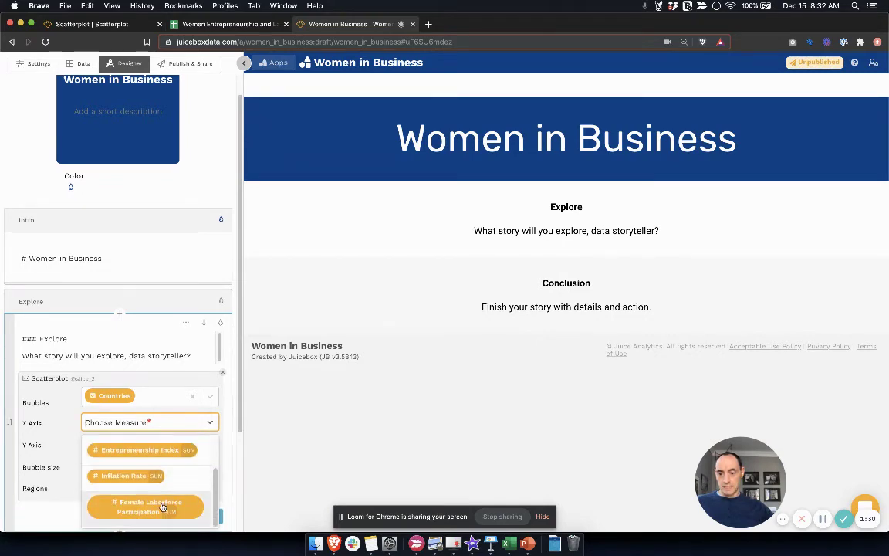
pyautogui.click(146, 508)
pyautogui.click(207, 463)
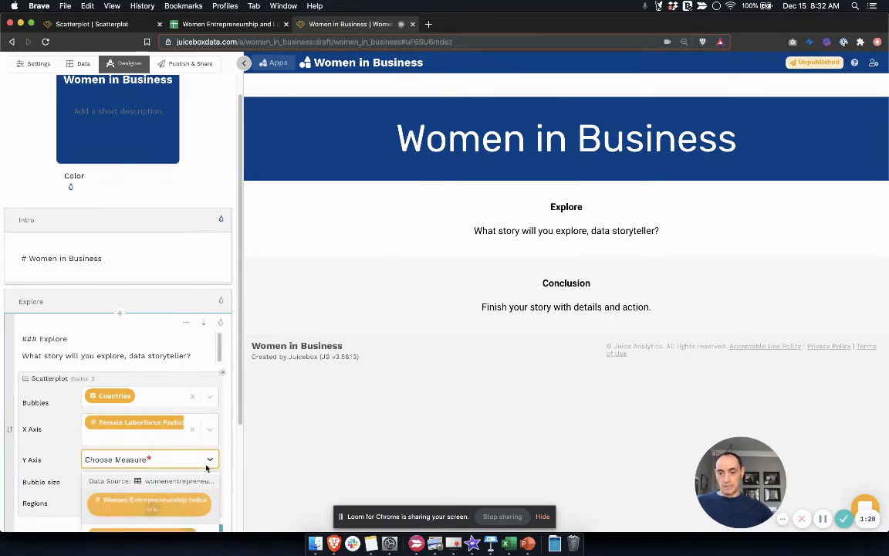
pyautogui.click(183, 506)
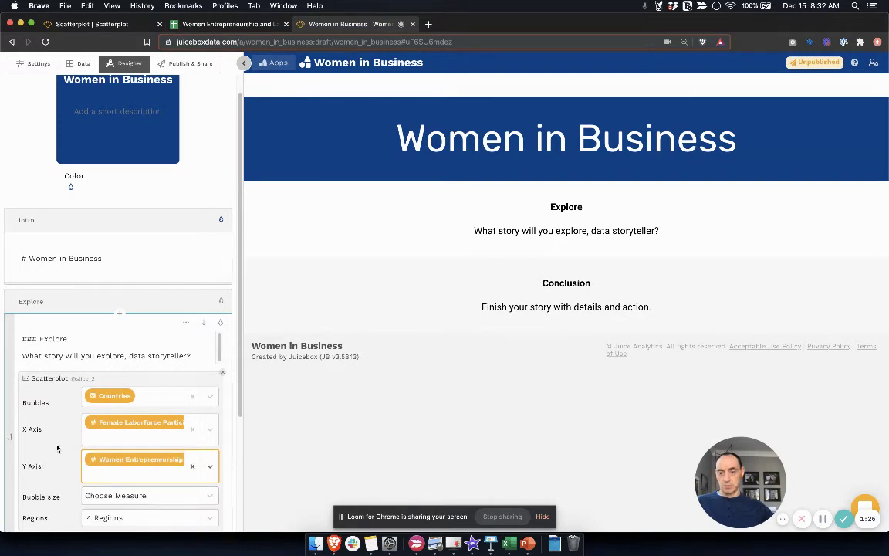
# Group the countries into 9 Regions and save the scatterplot
pyautogui.scroll(-3, 53, 447)
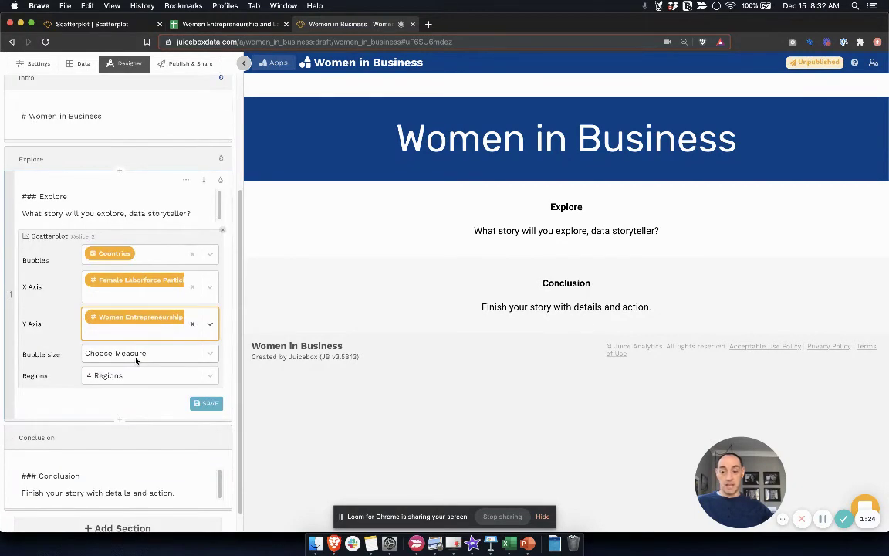
pyautogui.click(144, 376)
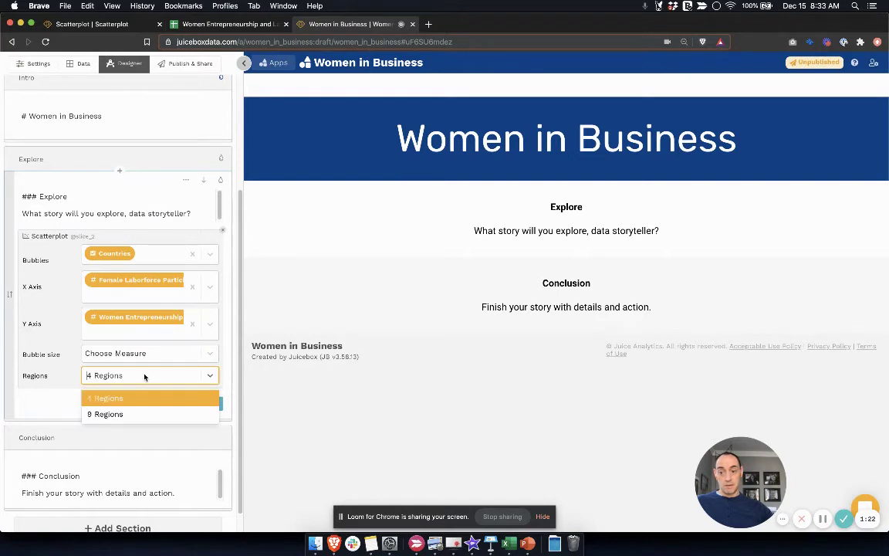
pyautogui.click(127, 415)
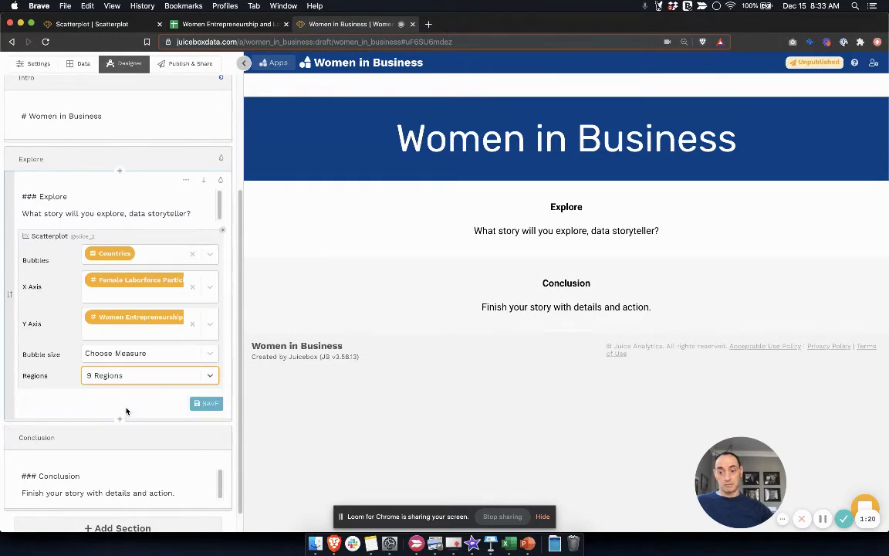
pyautogui.click(207, 406)
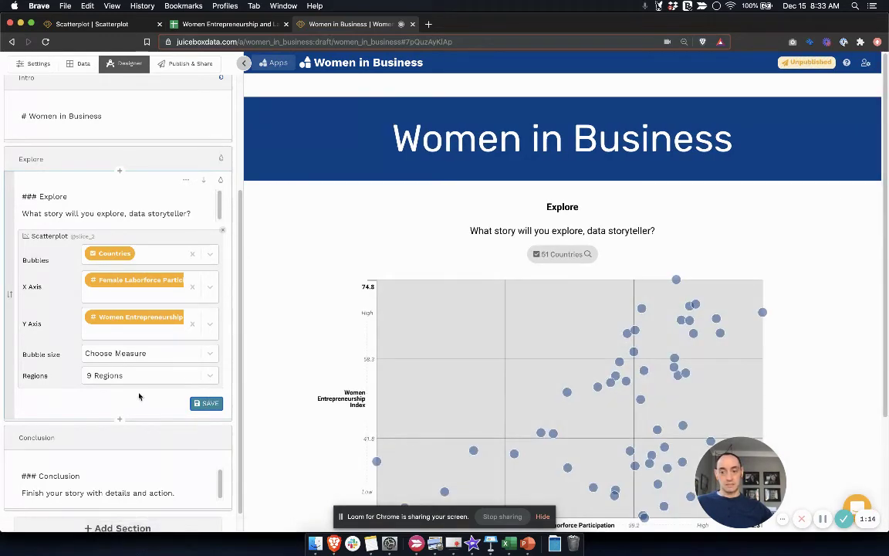
# Insert an empty text-or-chart block between the scatterplot and the Conclusion
pyautogui.scroll(-3, 324, 316)
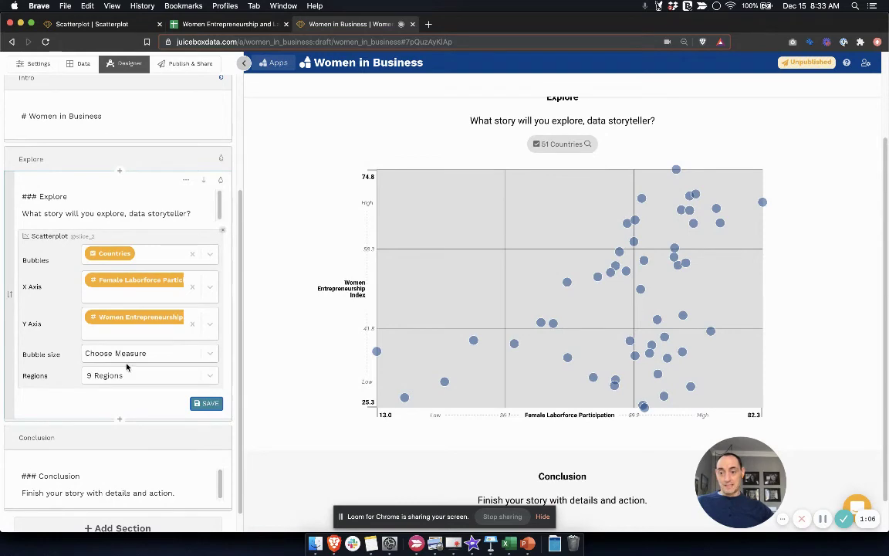
pyautogui.scroll(-1, 106, 384)
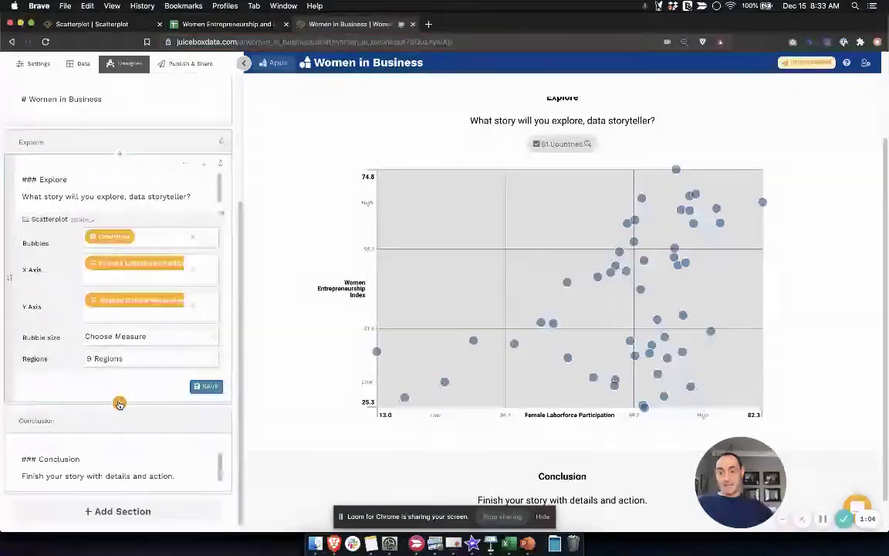
pyautogui.click(120, 402)
# Add a Table chart to the new empty block below the scatterplot
pyautogui.scroll(-1, 110, 408)
pyautogui.click(111, 407)
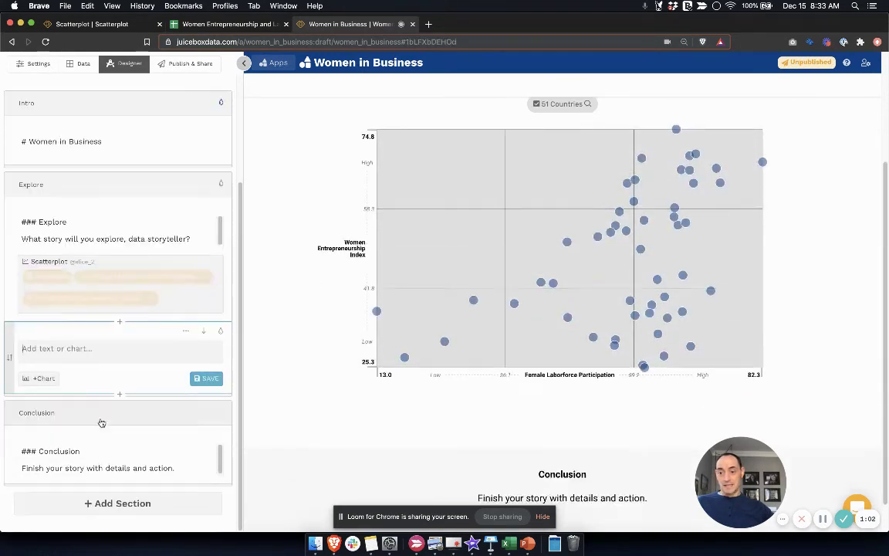
pyautogui.click(45, 381)
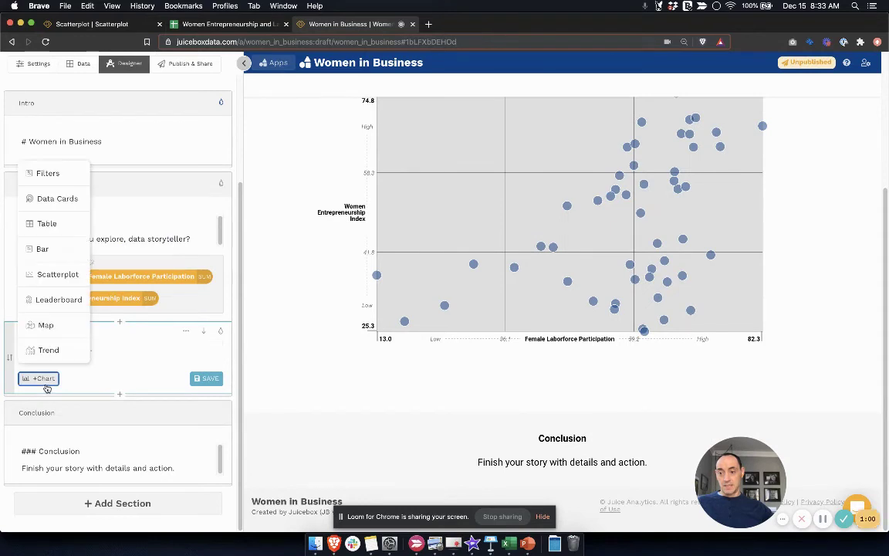
pyautogui.click(51, 224)
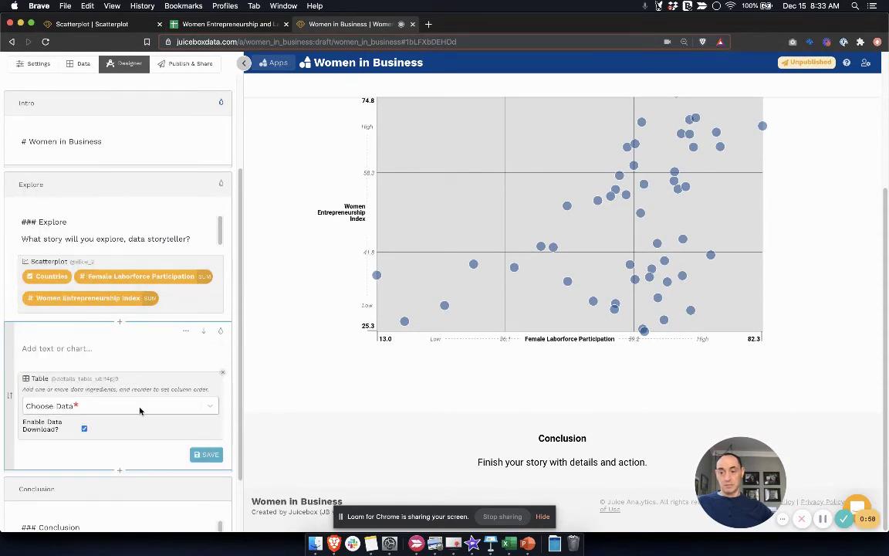
# Give the table columns Countries, Level of Developments, Women Entrepreneurship Index, Female Laborforce Participation, then save
pyautogui.scroll(-2, 170, 348)
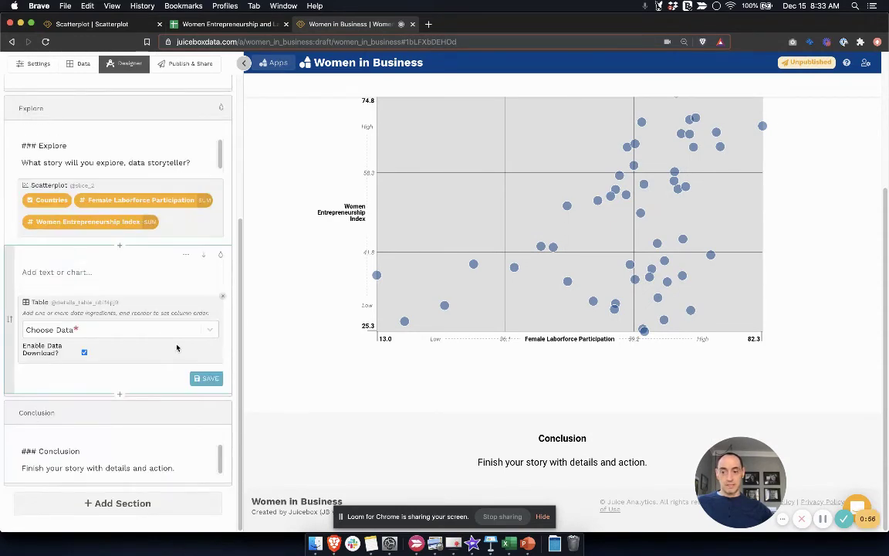
pyautogui.click(191, 334)
pyautogui.click(149, 368)
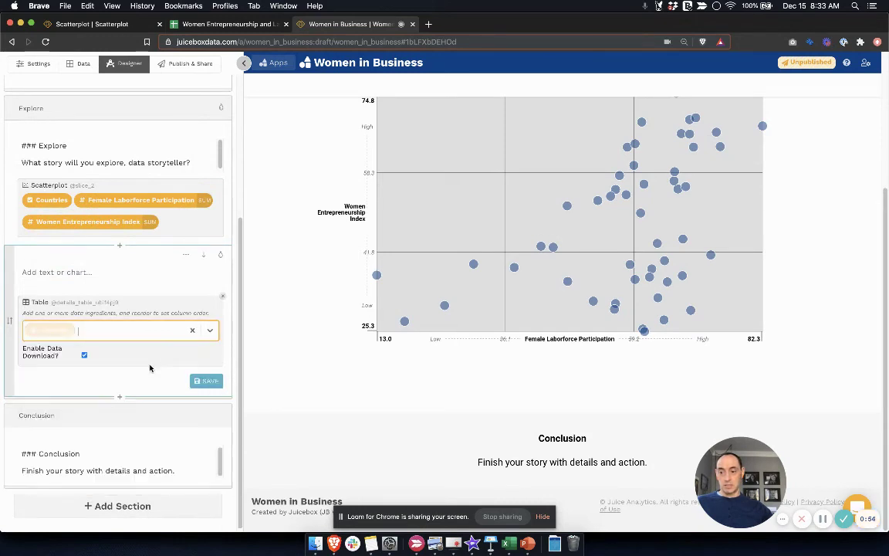
pyautogui.click(154, 335)
pyautogui.click(146, 370)
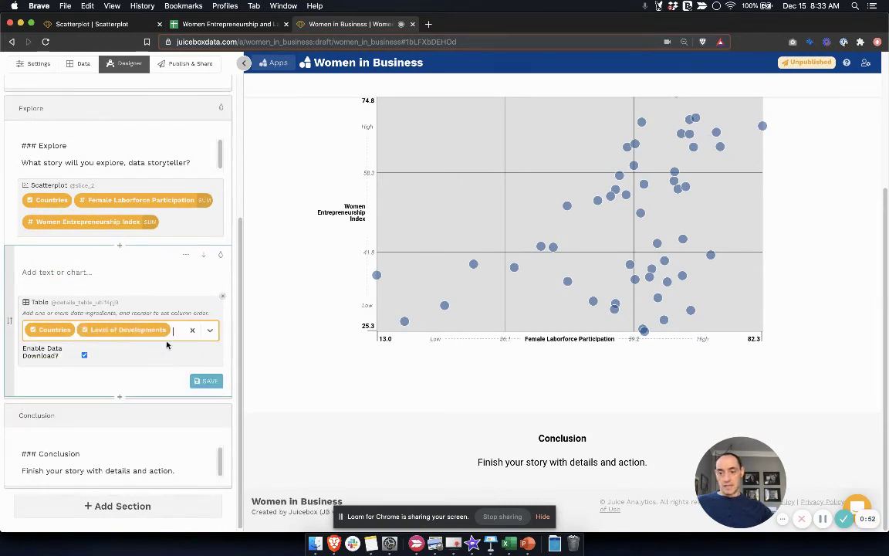
pyautogui.click(177, 335)
pyautogui.click(168, 395)
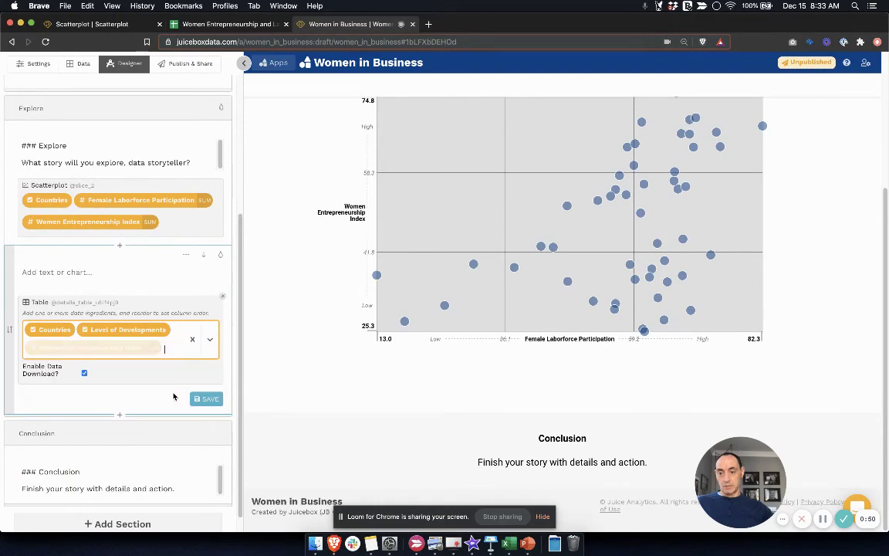
pyautogui.click(178, 354)
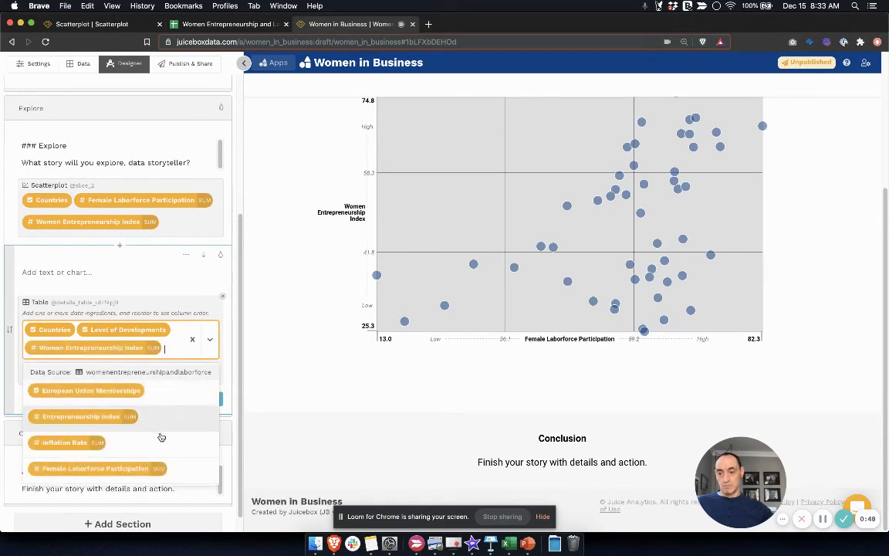
pyautogui.click(159, 467)
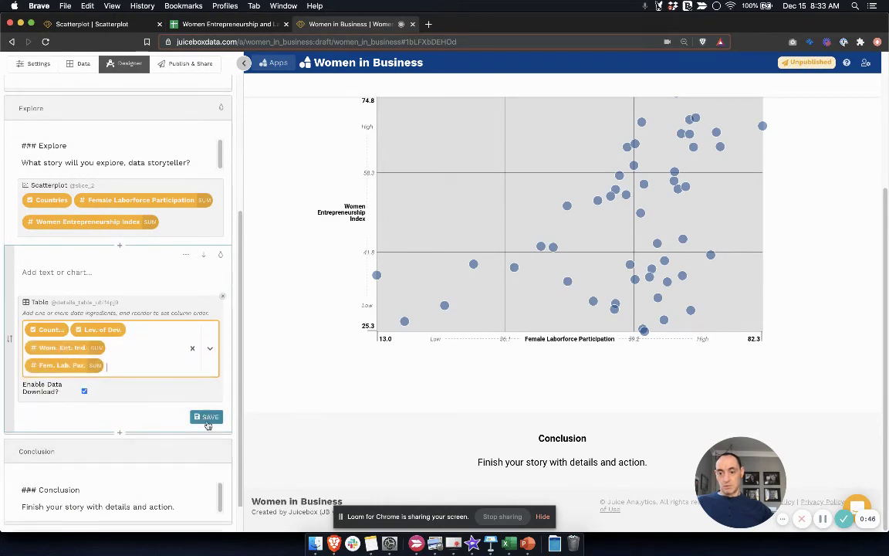
pyautogui.click(206, 423)
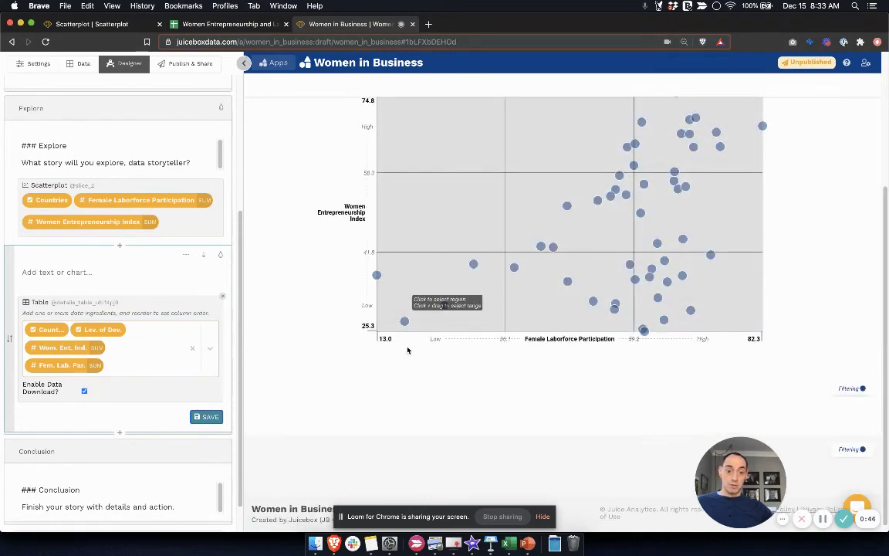
# Select the scatterplot's lower-right quadrant so the table lists its 12 countries, starting with Japan
pyautogui.scroll(3, 490, 198)
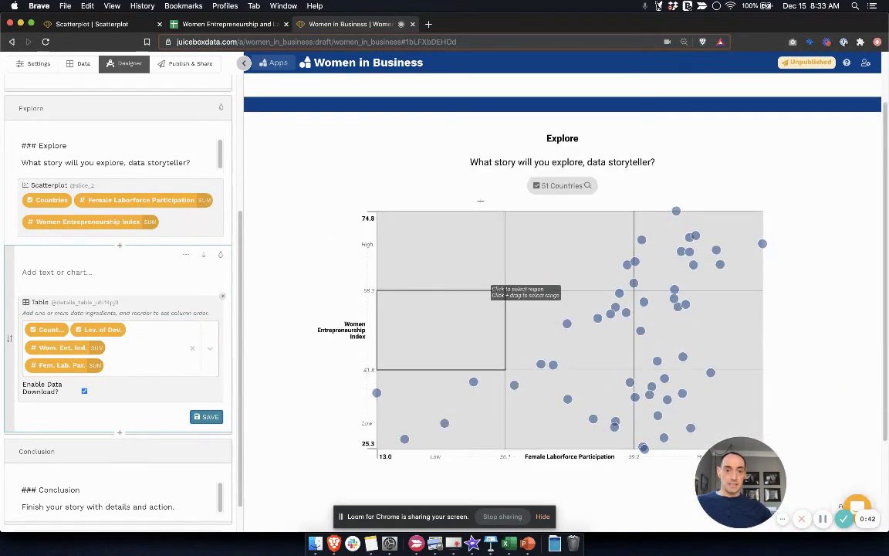
pyautogui.scroll(-3, 679, 198)
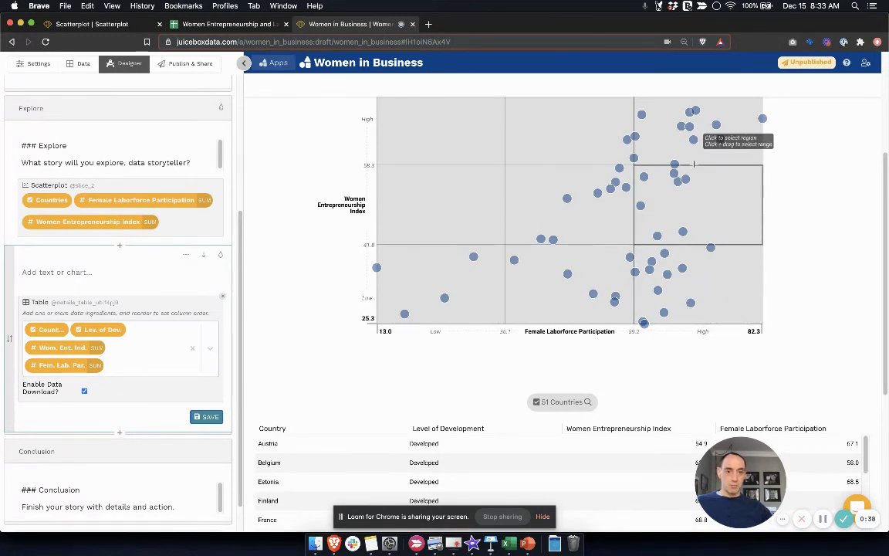
pyautogui.click(706, 263)
pyautogui.scroll(-2, 753, 341)
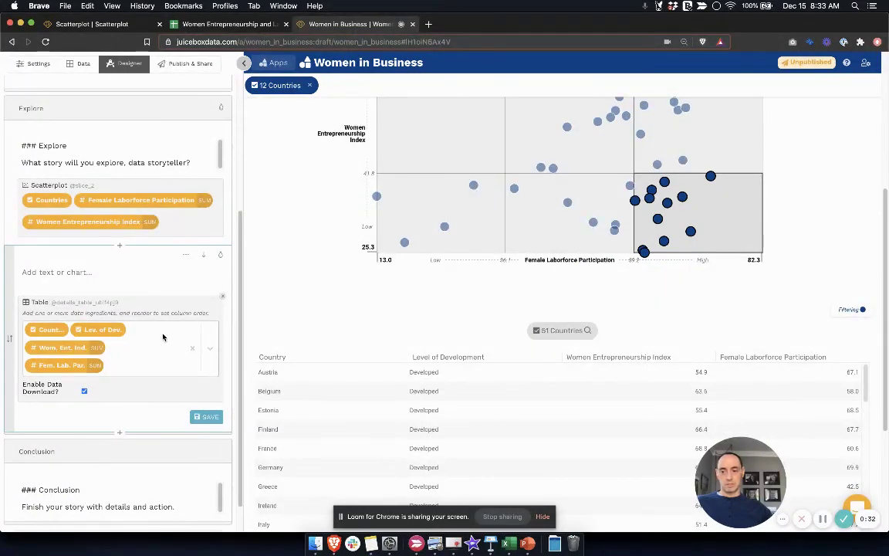
pyautogui.scroll(3, 187, 261)
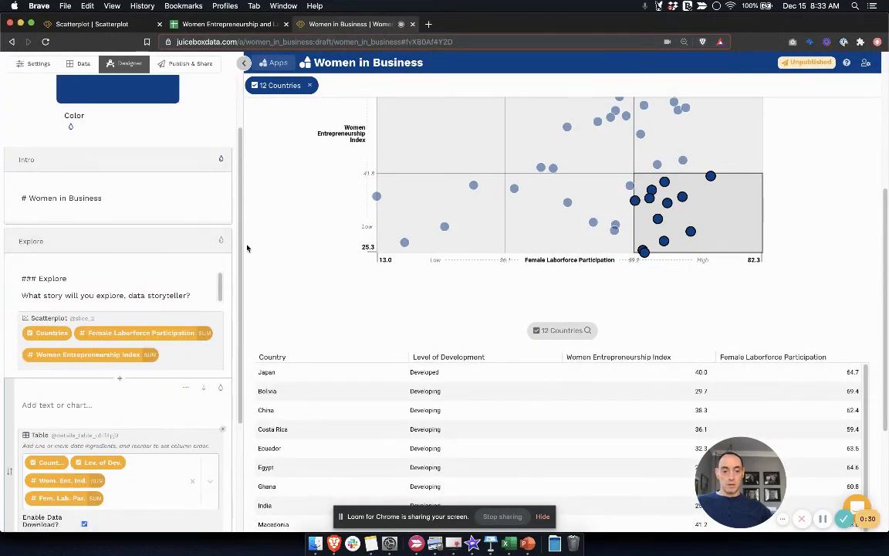
# Switch the Explore section to a Horizontal layout, placing scatterplot and table side by side
pyautogui.scroll(-2, 254, 246)
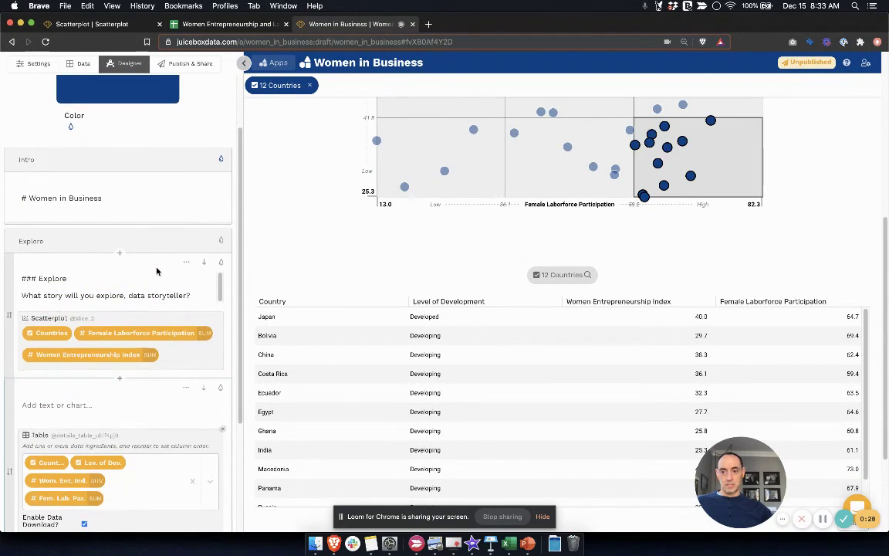
pyautogui.scroll(-1, 159, 269)
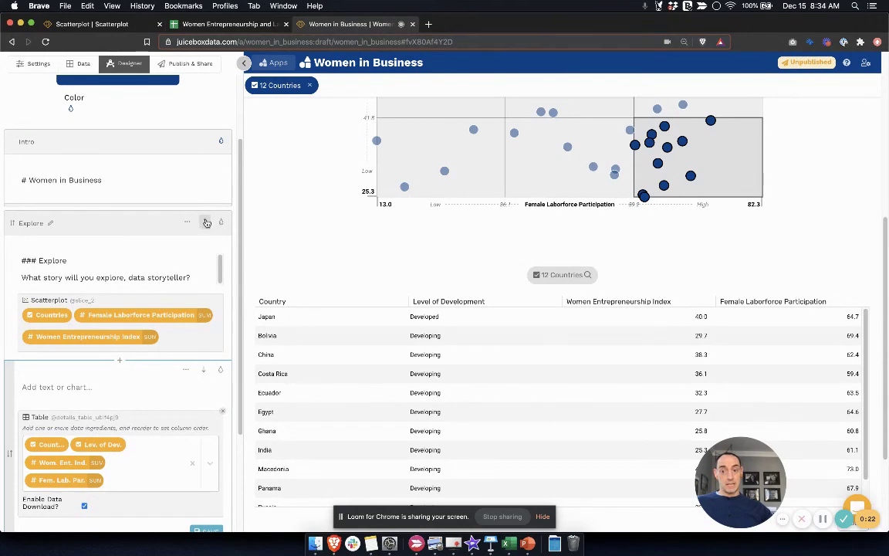
pyautogui.click(204, 222)
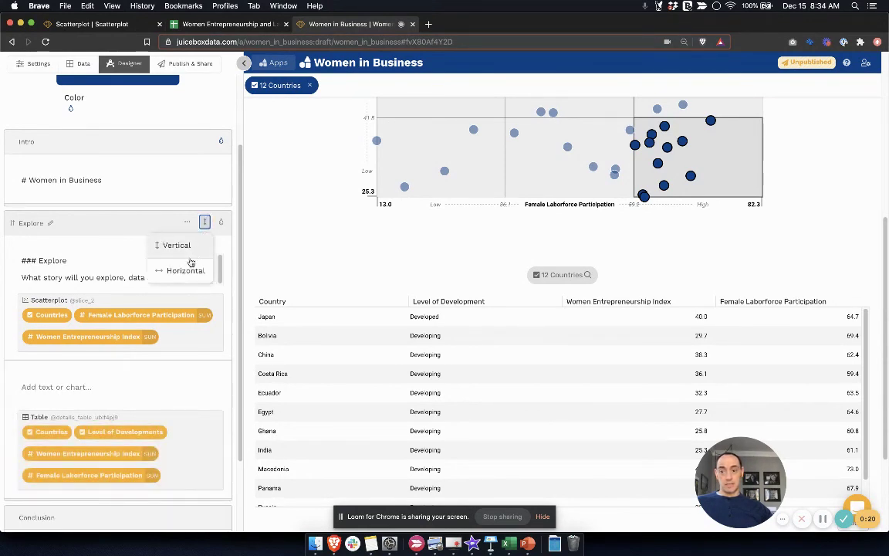
pyautogui.click(186, 271)
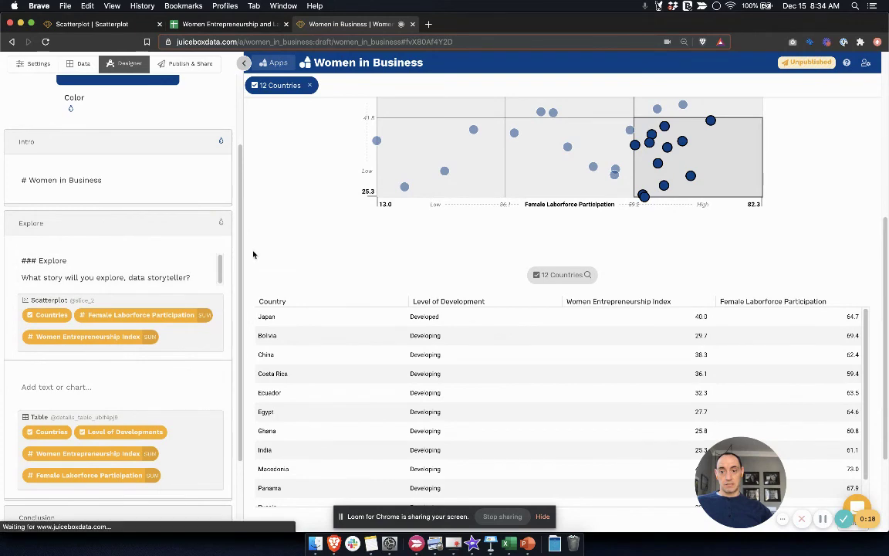
# Select the scatterplot's top-right quadrant to show its 12 countries in the table
pyautogui.scroll(5, 284, 233)
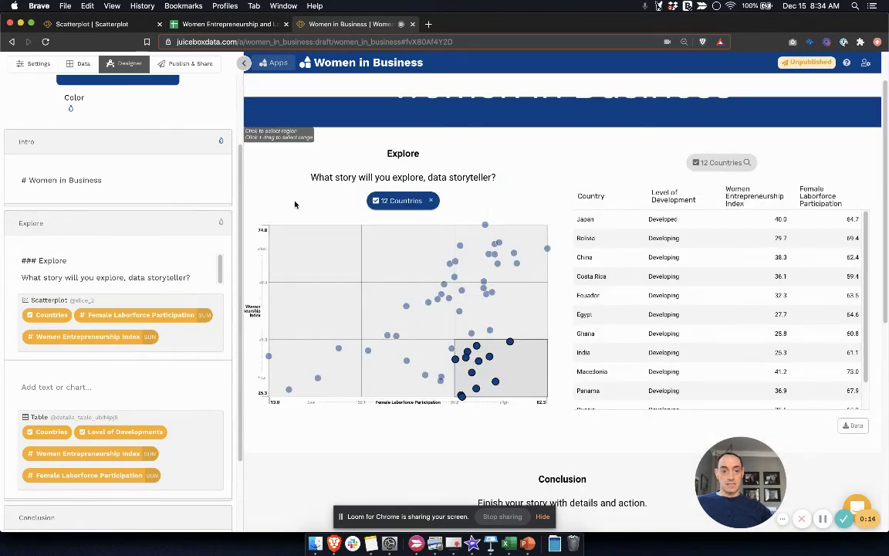
pyautogui.click(476, 255)
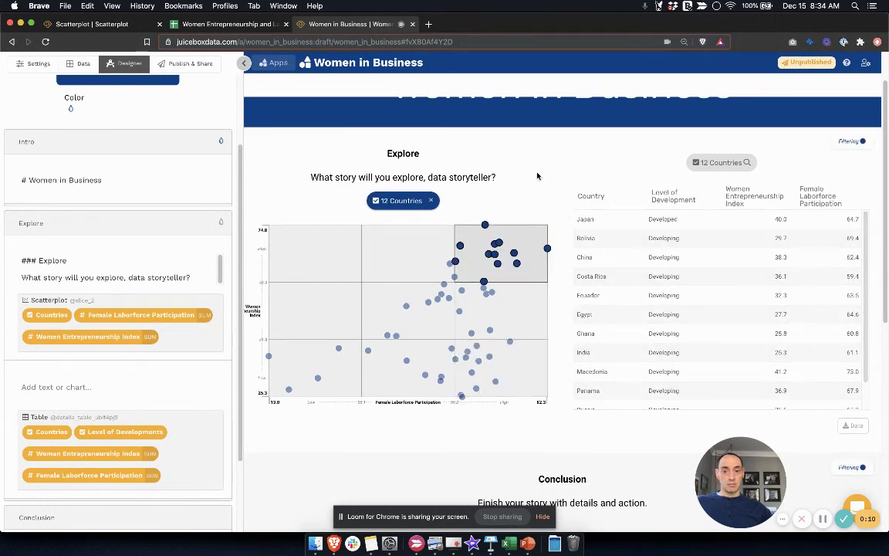
pyautogui.scroll(2, 538, 176)
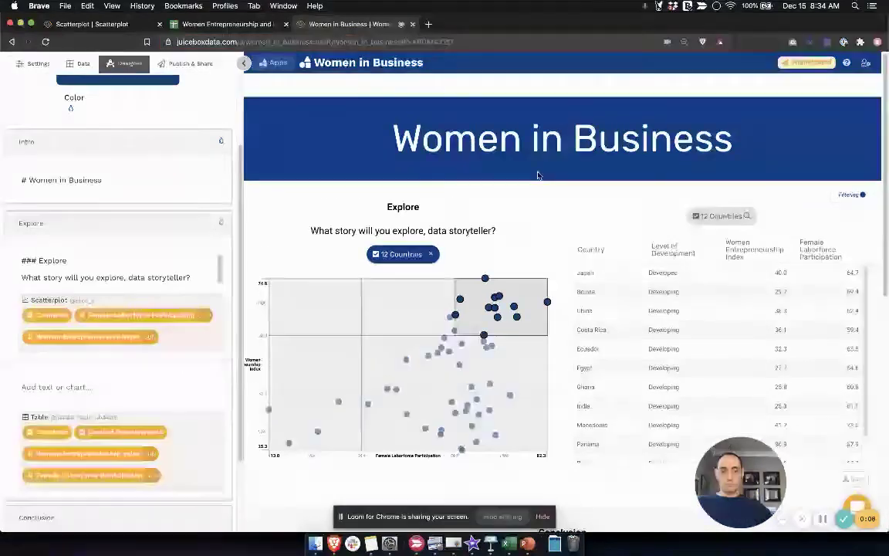